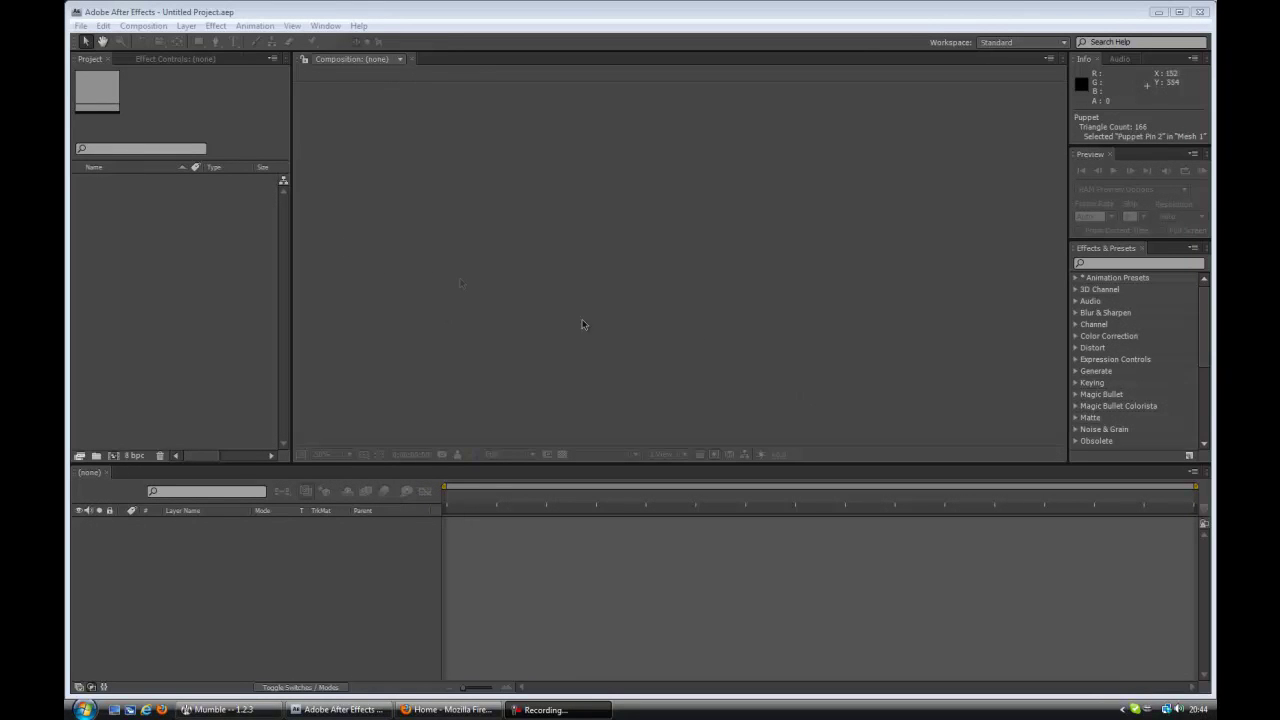
# Bring After Effects forward and create Comp 1 at 1280×1024, 25 fps with the default settings.
pyautogui.click(275, 566)
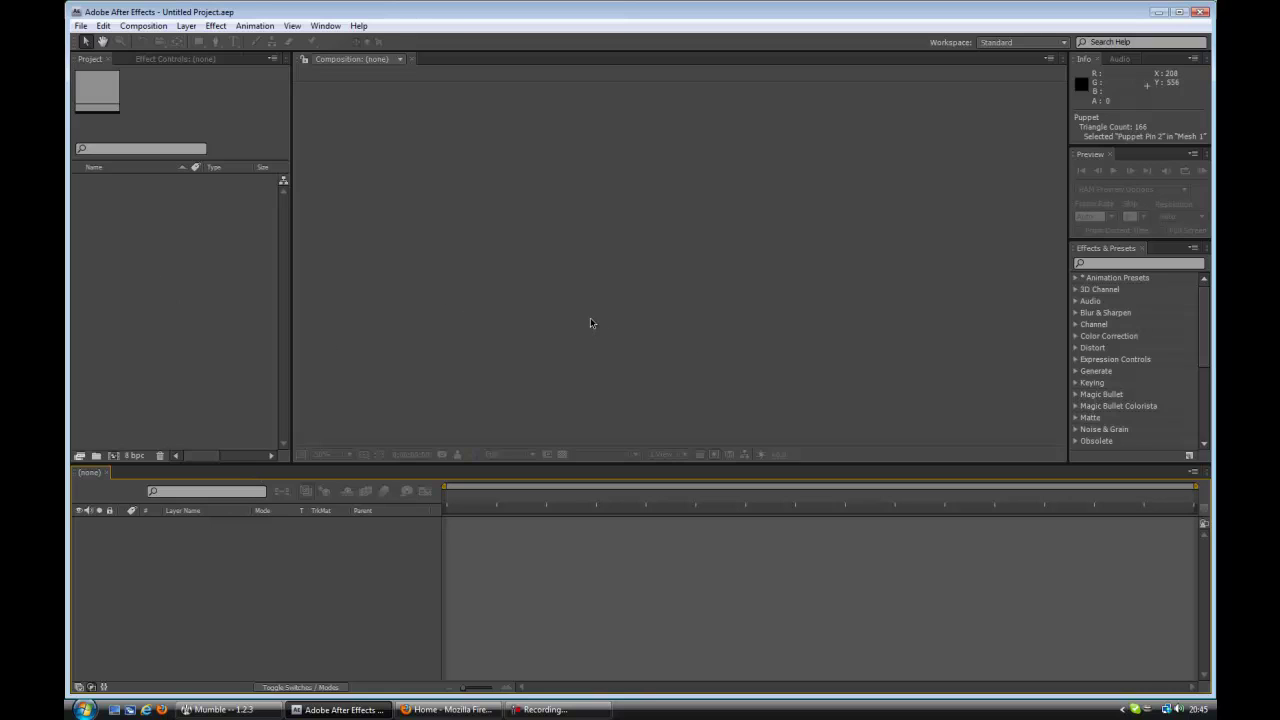
pyautogui.click(113, 455)
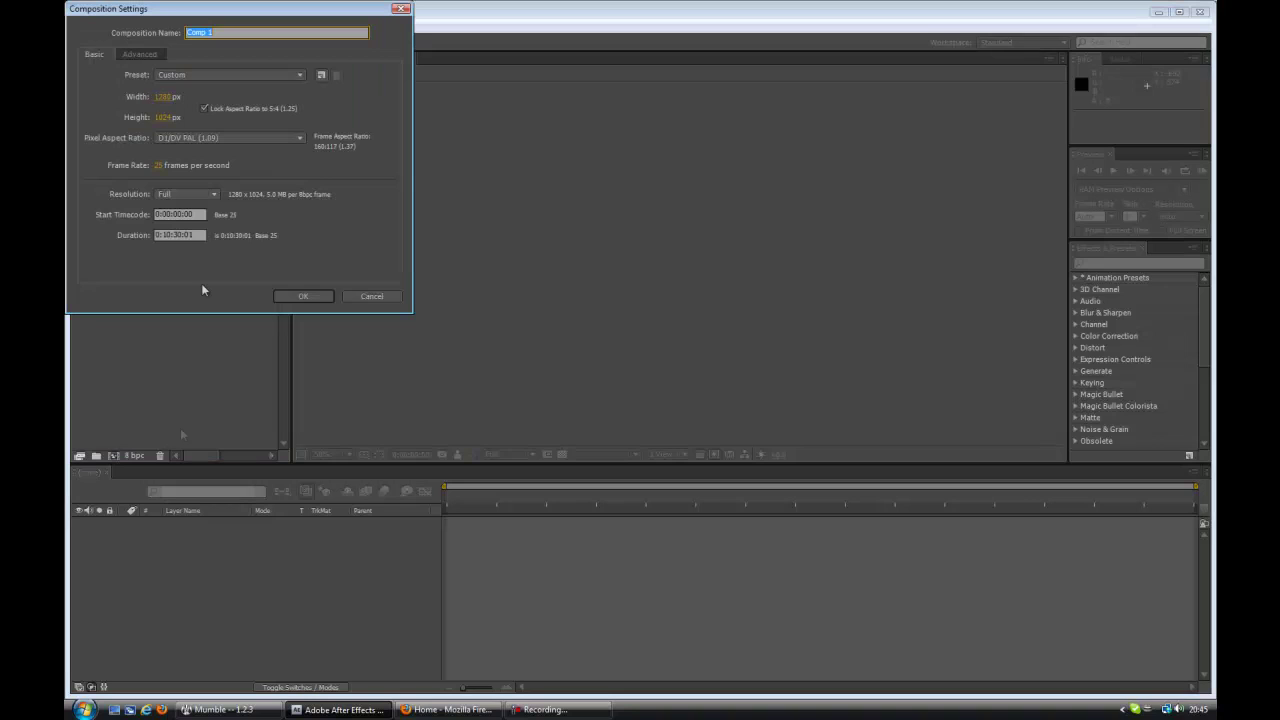
pyautogui.click(299, 296)
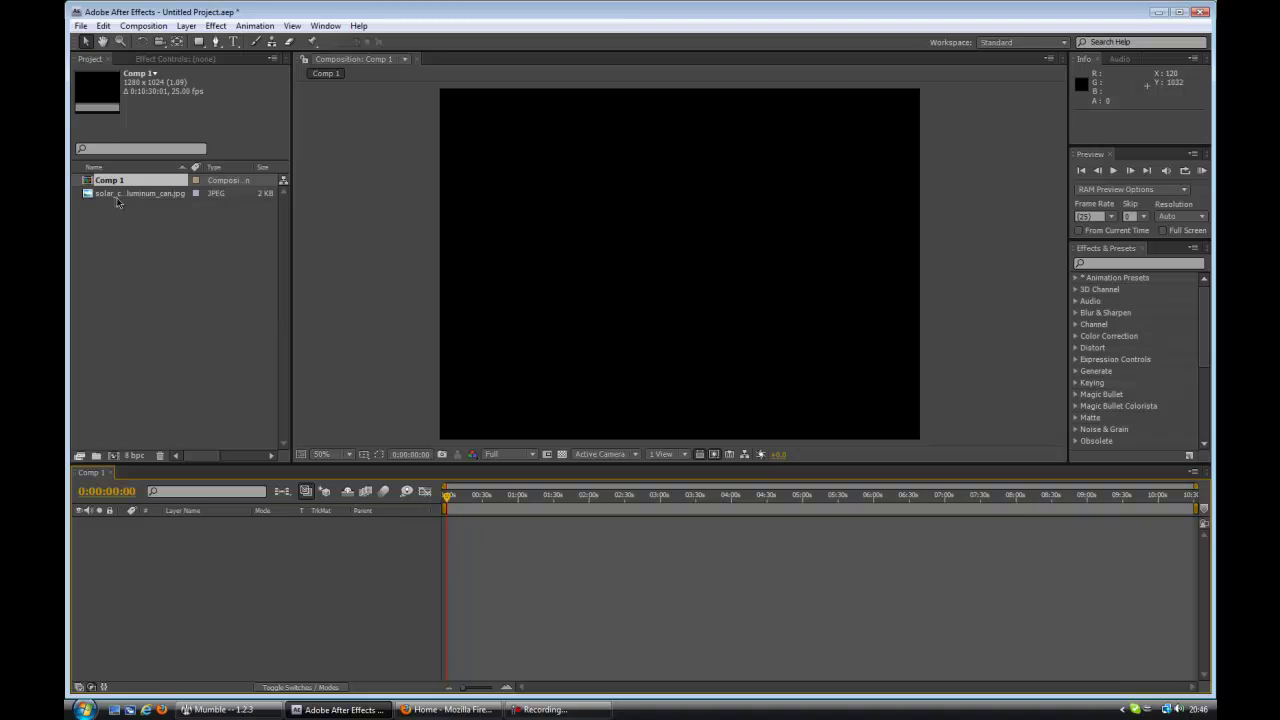
# Drag the aluminium can JPEG into Comp 1's timeline so it sits as layer 1.
pyautogui.moveTo(126, 196); pyautogui.dragTo(338, 555)
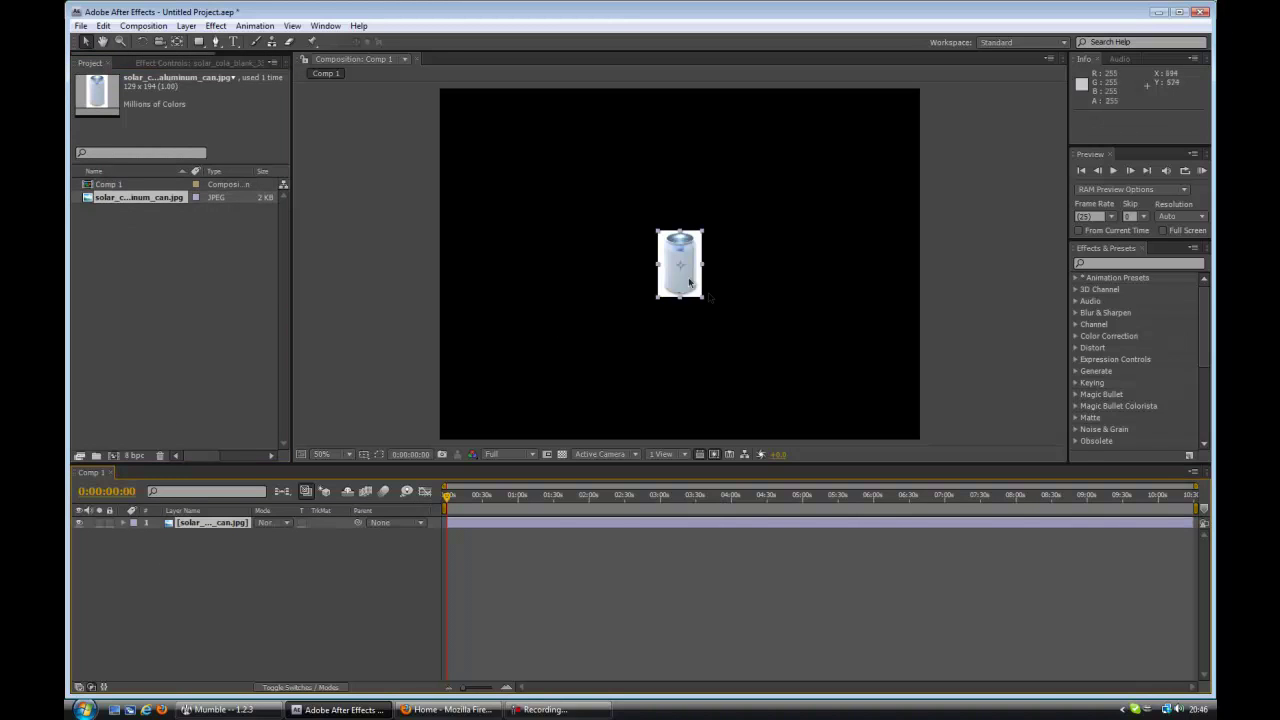
pyautogui.scroll(3, 705, 292)
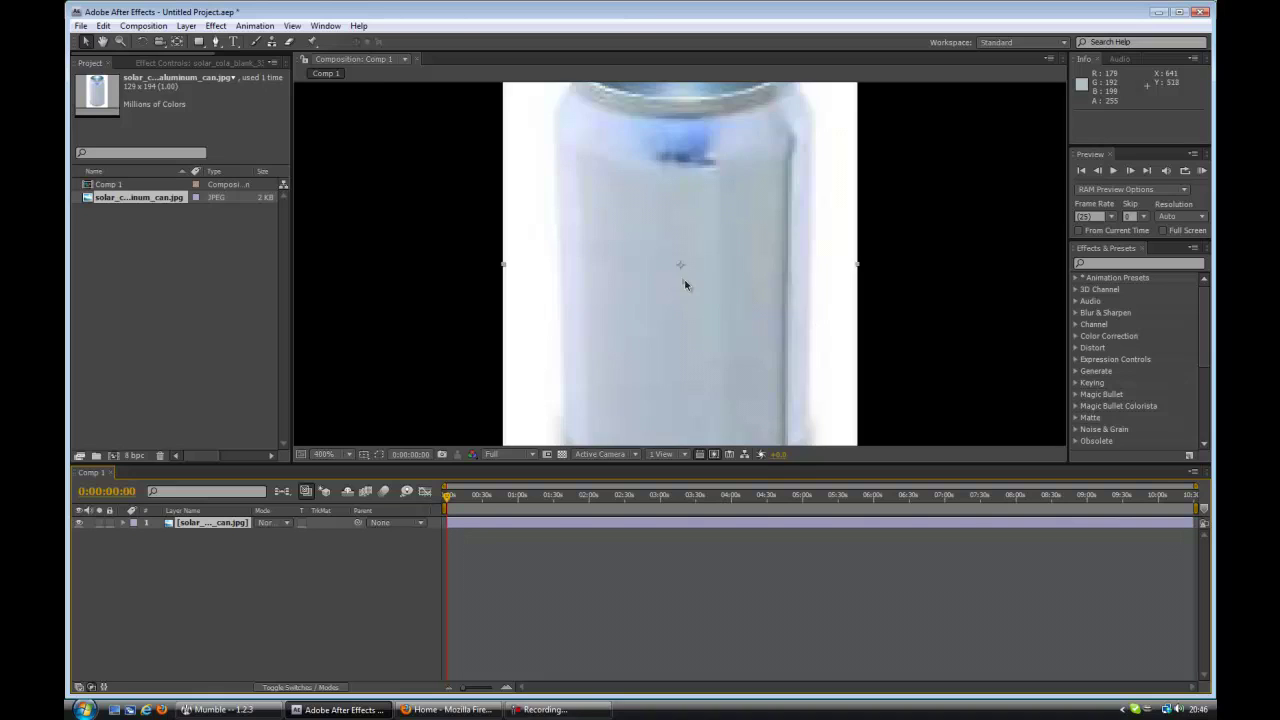
pyautogui.scroll(-1, 688, 290)
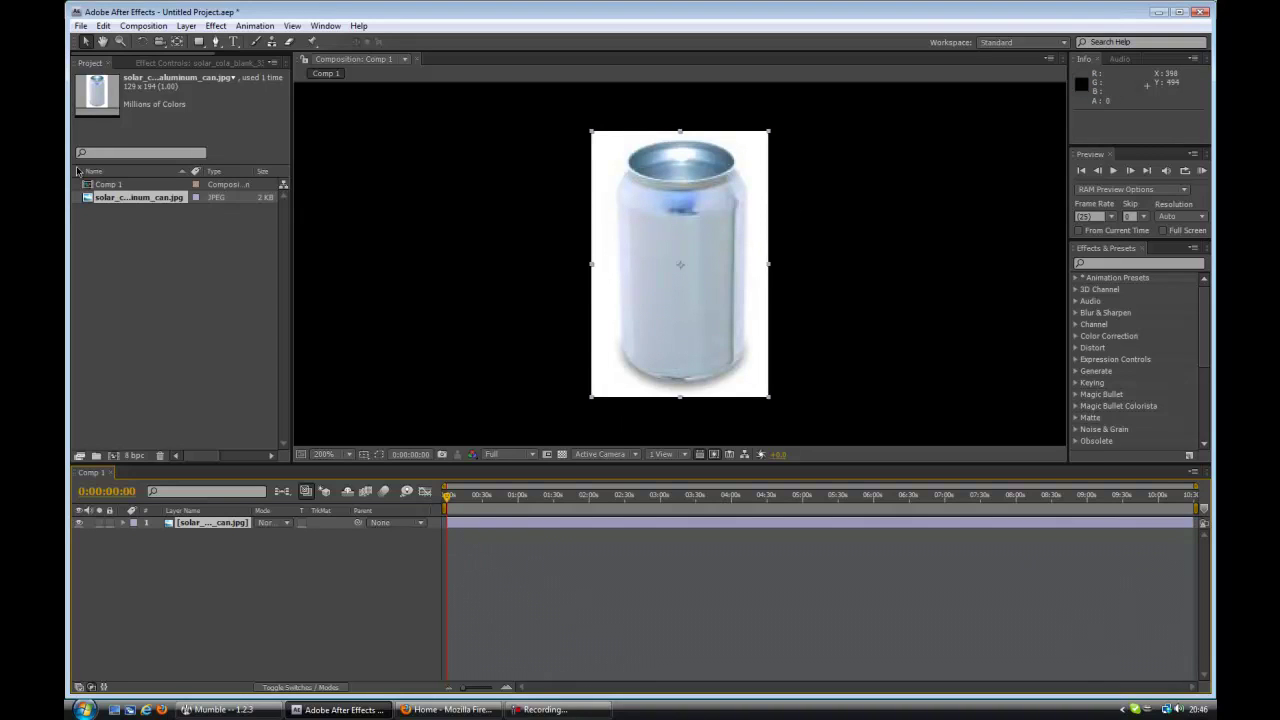
# With the Pen tool, trace mask points from the can's top rim down its left edge to the bottom.
pyautogui.click(216, 42)
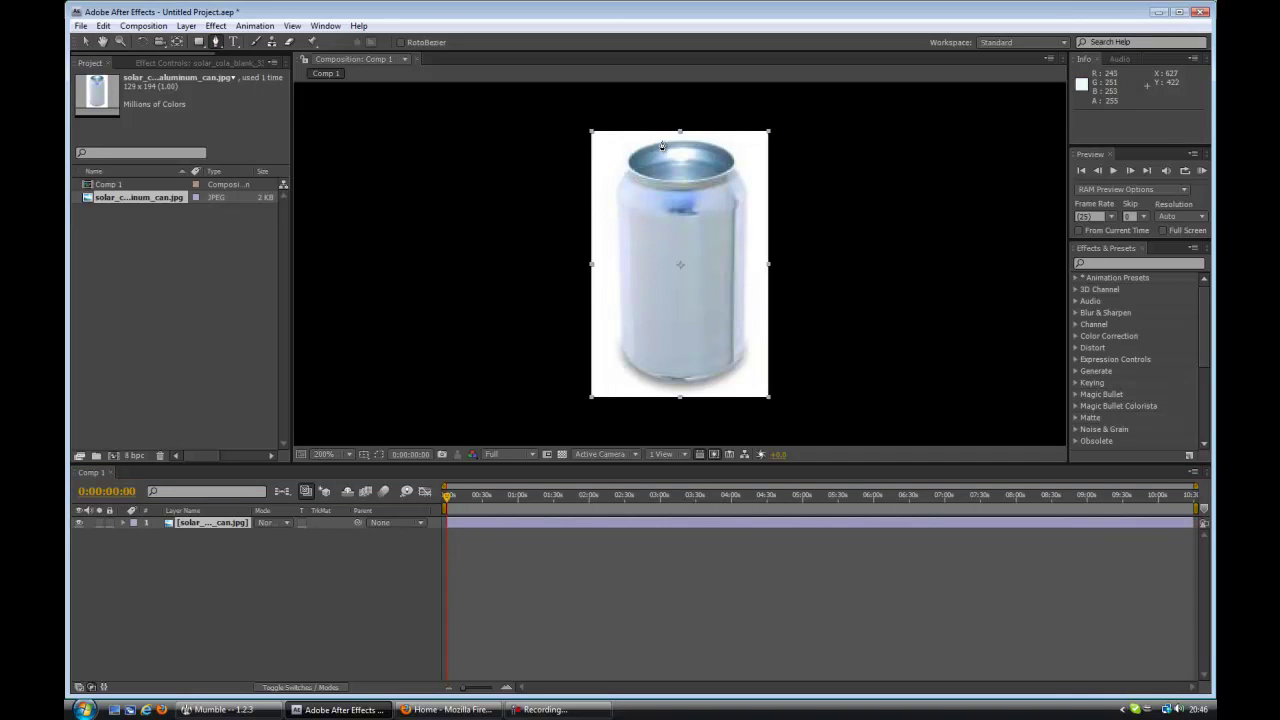
pyautogui.click(666, 144)
pyautogui.click(633, 151)
pyautogui.click(621, 174)
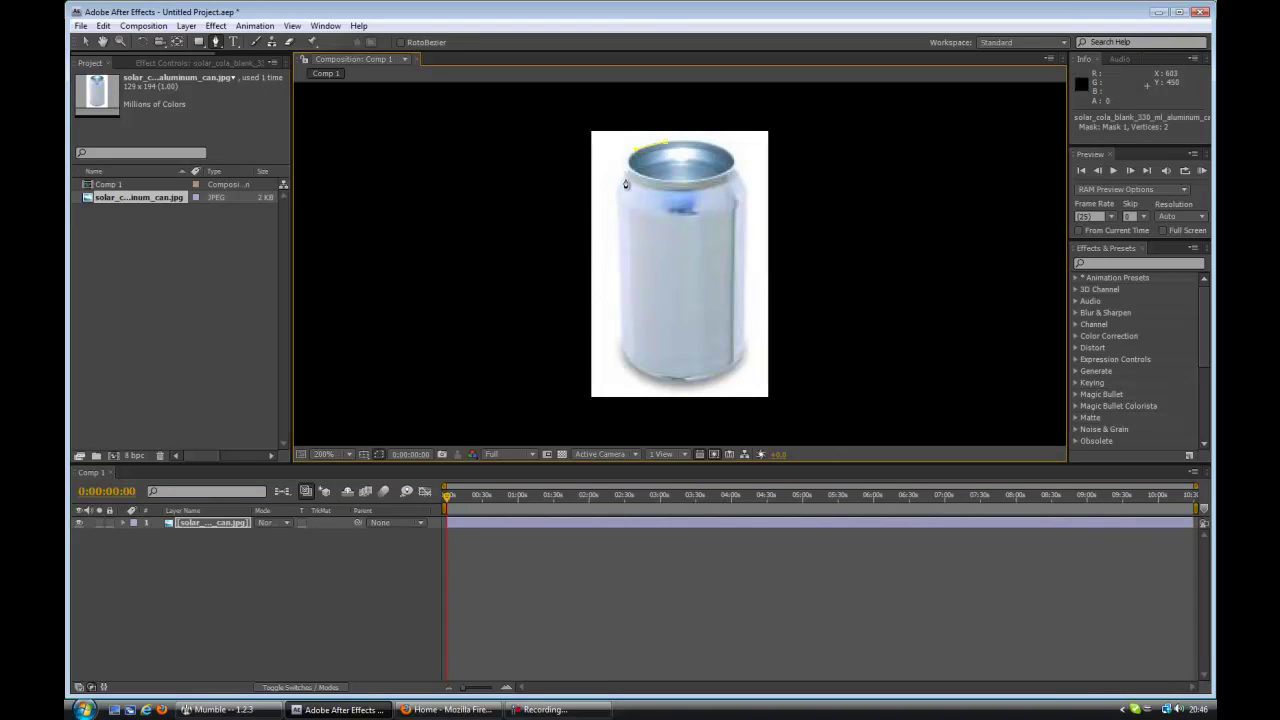
pyautogui.click(617, 211)
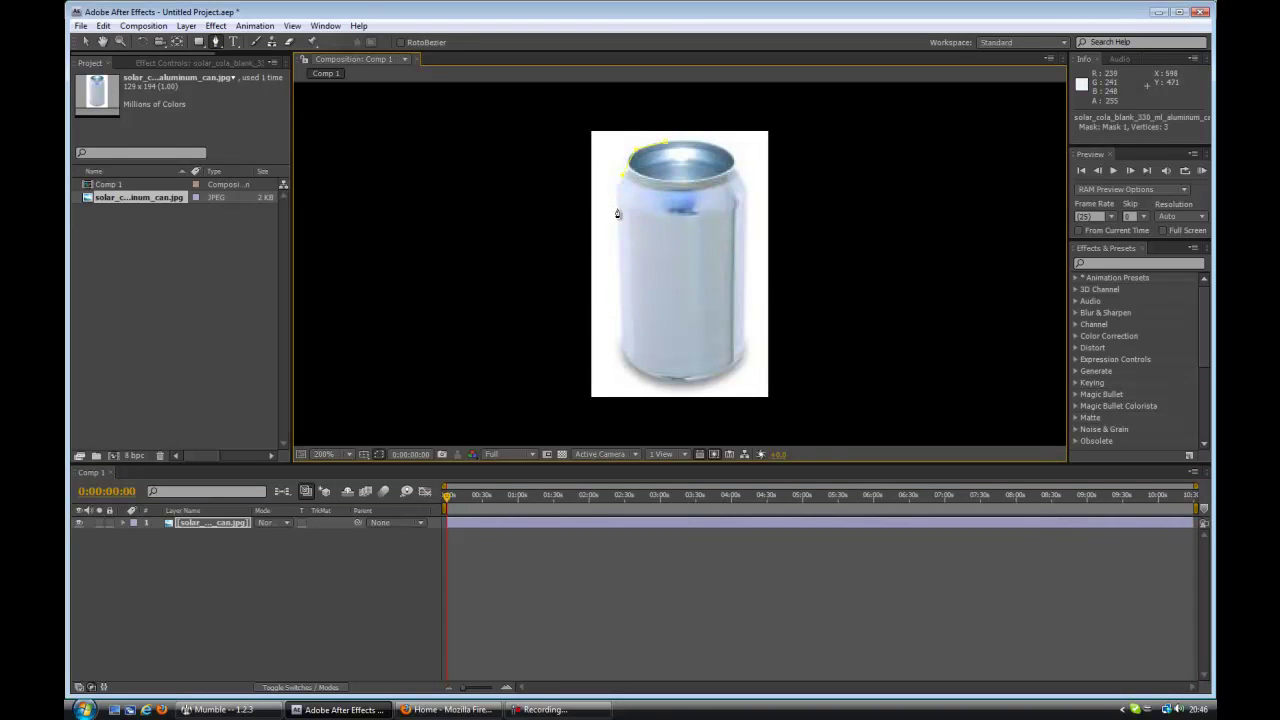
pyautogui.click(620, 347)
pyautogui.click(625, 362)
pyautogui.click(643, 373)
pyautogui.click(666, 379)
# Continue the mask around the lower-right corner and up the right edge, closing it at the rim.
pyautogui.click(706, 381)
pyautogui.click(720, 378)
pyautogui.click(727, 370)
pyautogui.click(741, 353)
pyautogui.click(744, 266)
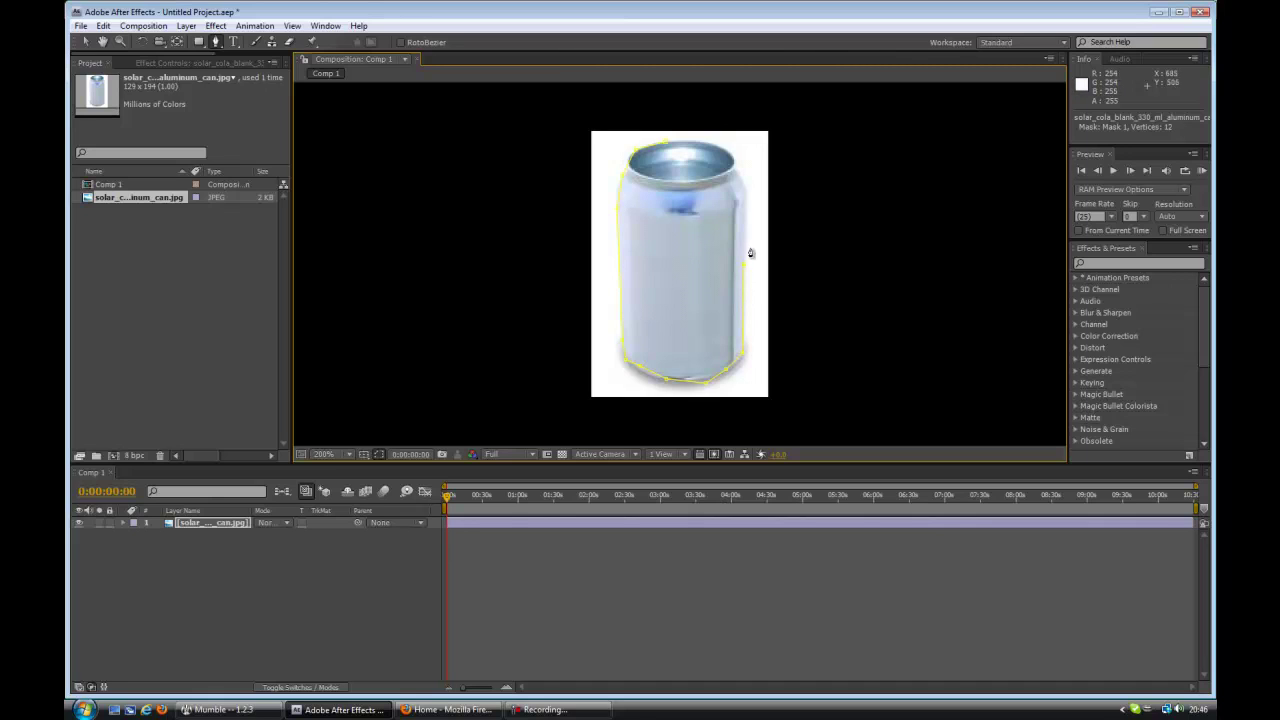
pyautogui.click(739, 172)
pyautogui.click(744, 156)
pyautogui.click(667, 143)
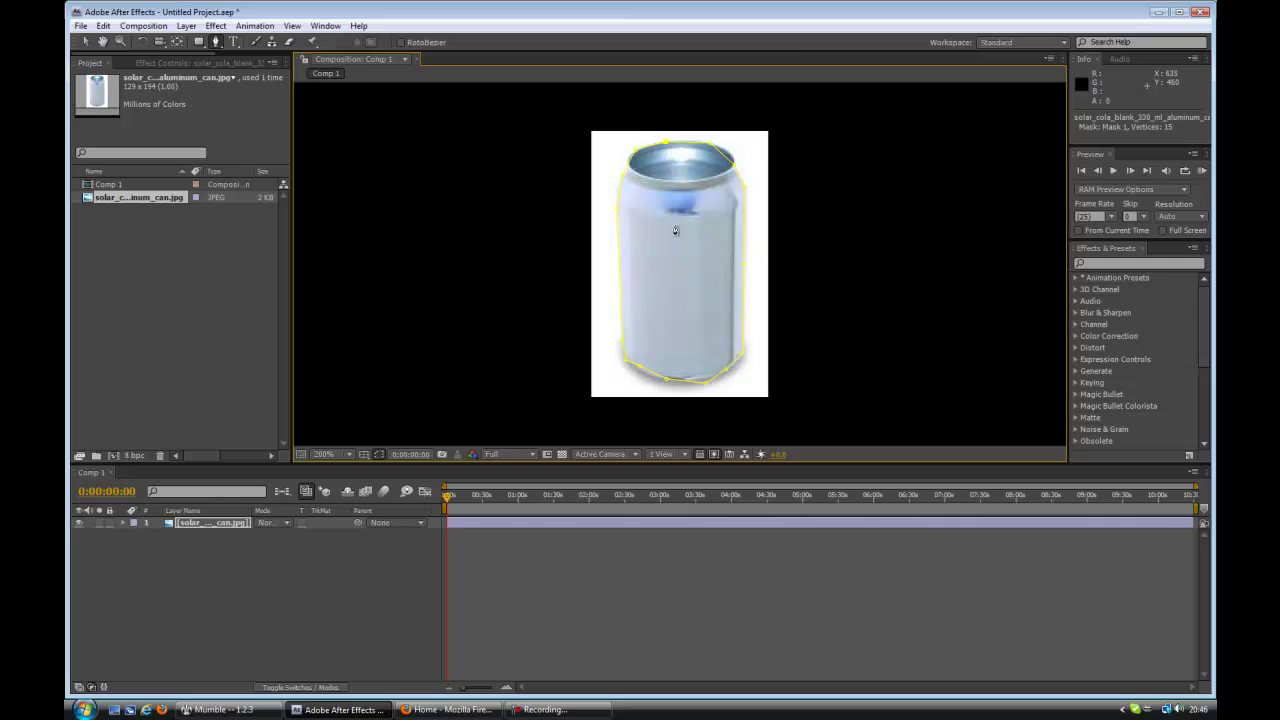
# Fine-tune the mask by nudging a bottom-edge vertex slightly left with the Selection tool.
pyautogui.keyDown('ctrl'); pyautogui.click(706, 382); pyautogui.keyUp('ctrl')
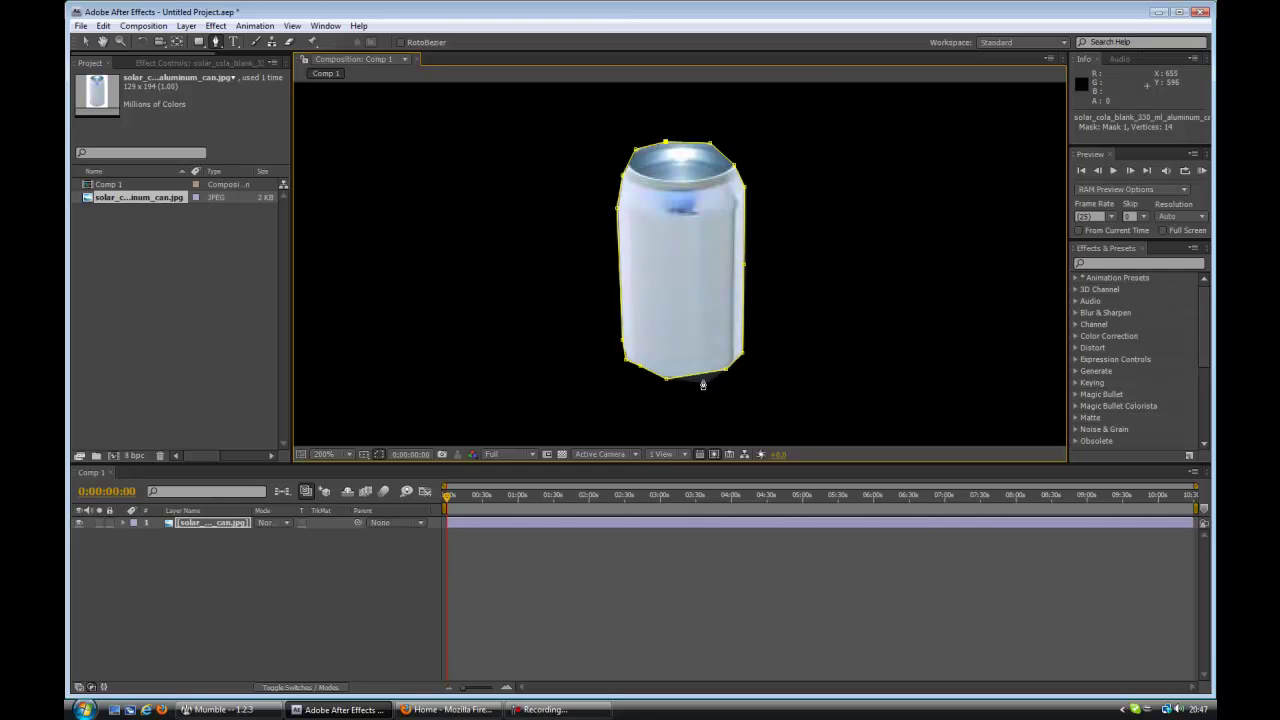
pyautogui.hotkey('ctrl', 'z')
pyautogui.click(85, 41)
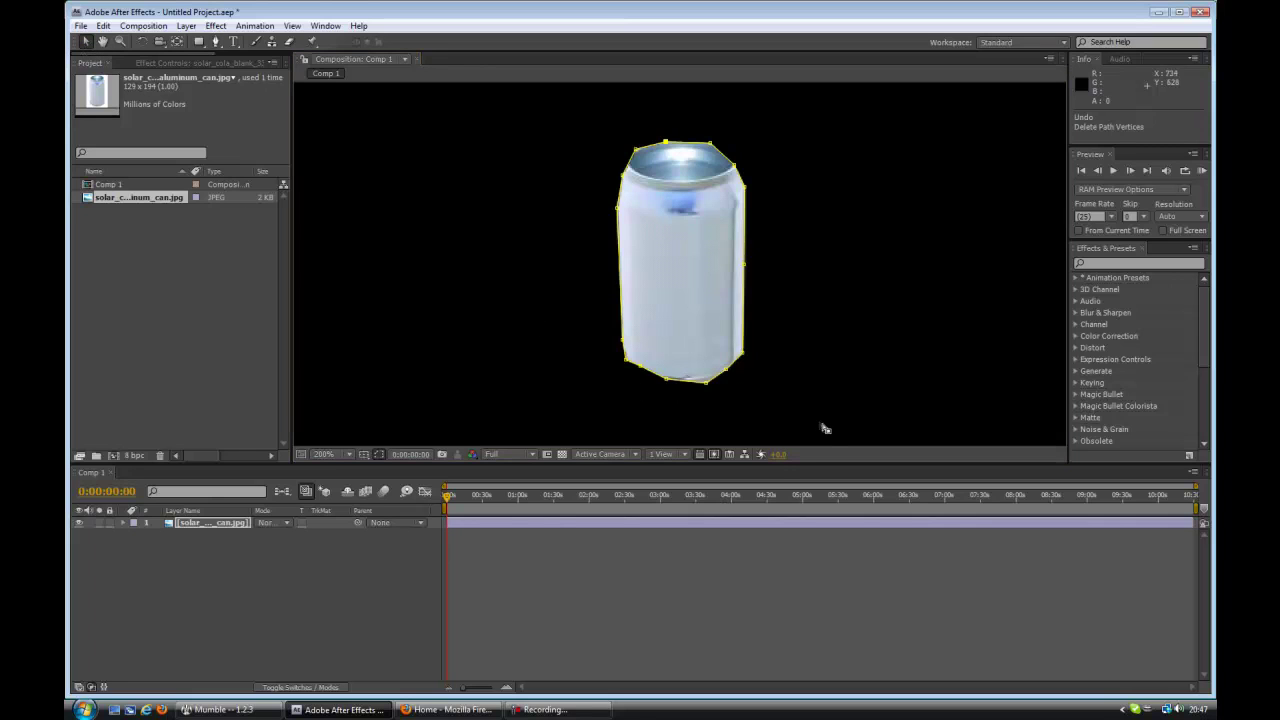
pyautogui.moveTo(707, 387); pyautogui.dragTo(703, 385)
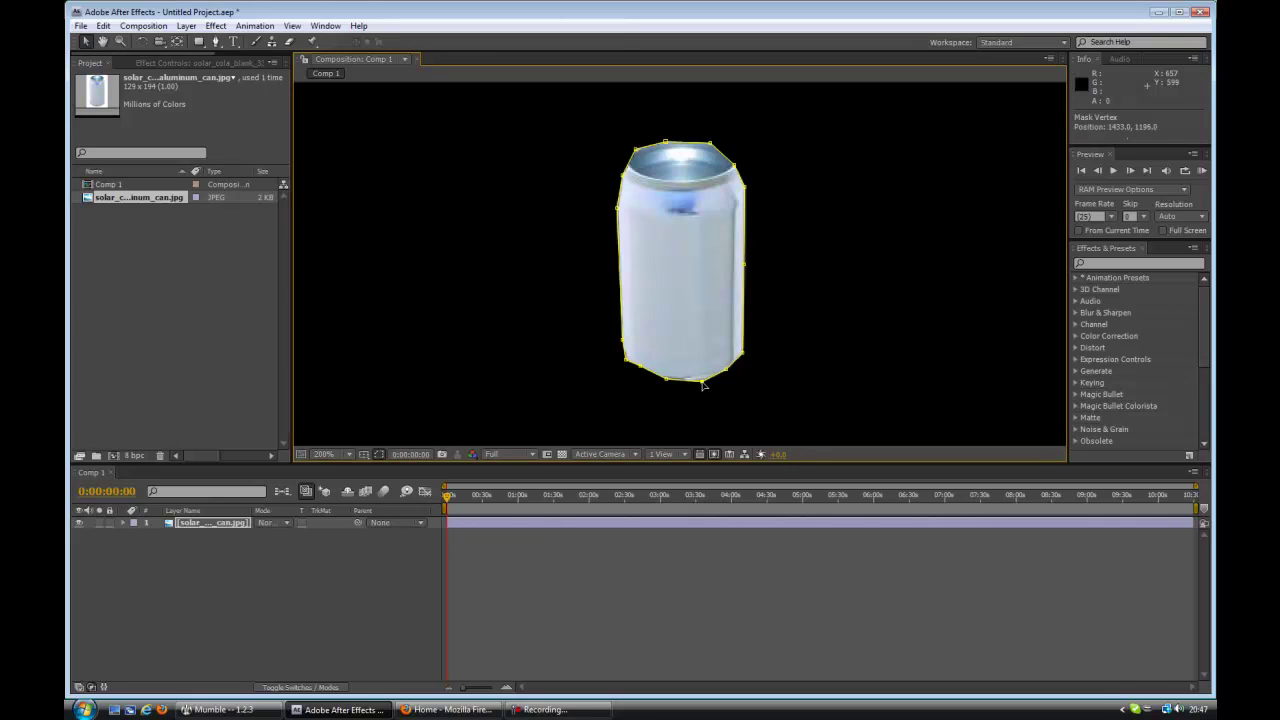
# Reveal Mask 1 on the can layer, try Subtract mode, then return it to Add.
pyautogui.click(197, 527)
pyautogui.press('m')
pyautogui.press('m')
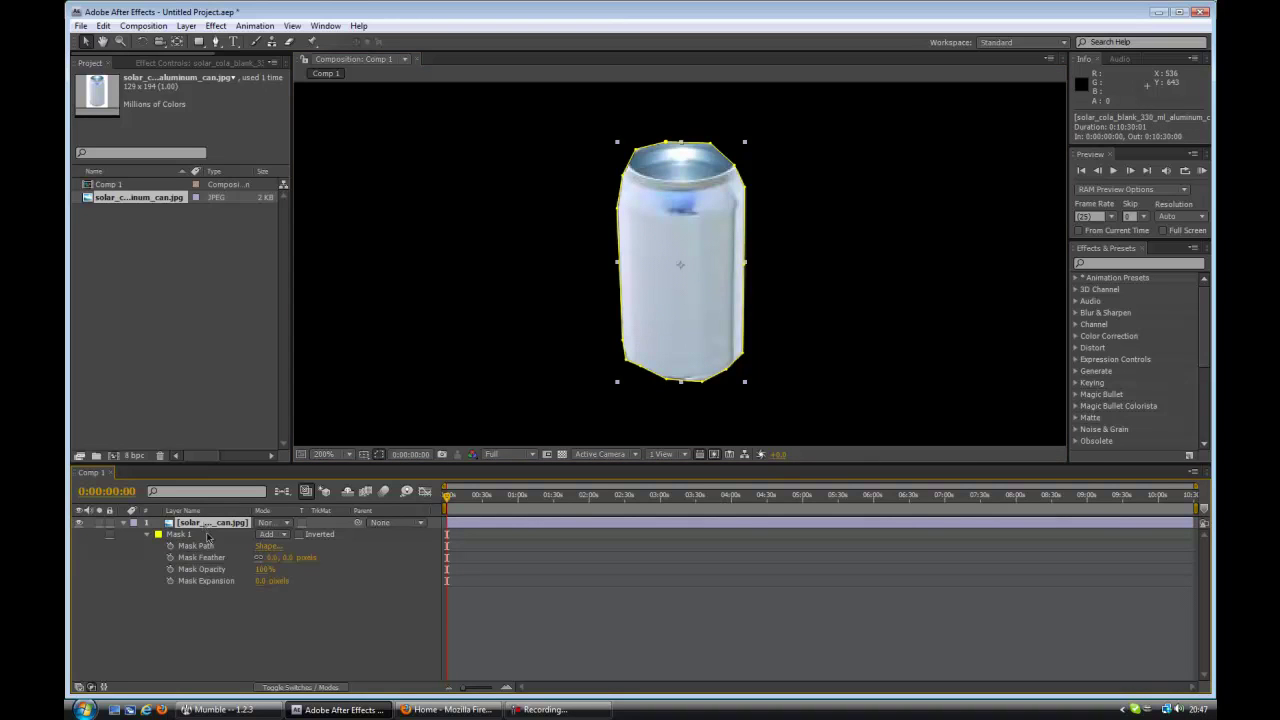
pyautogui.click(269, 534)
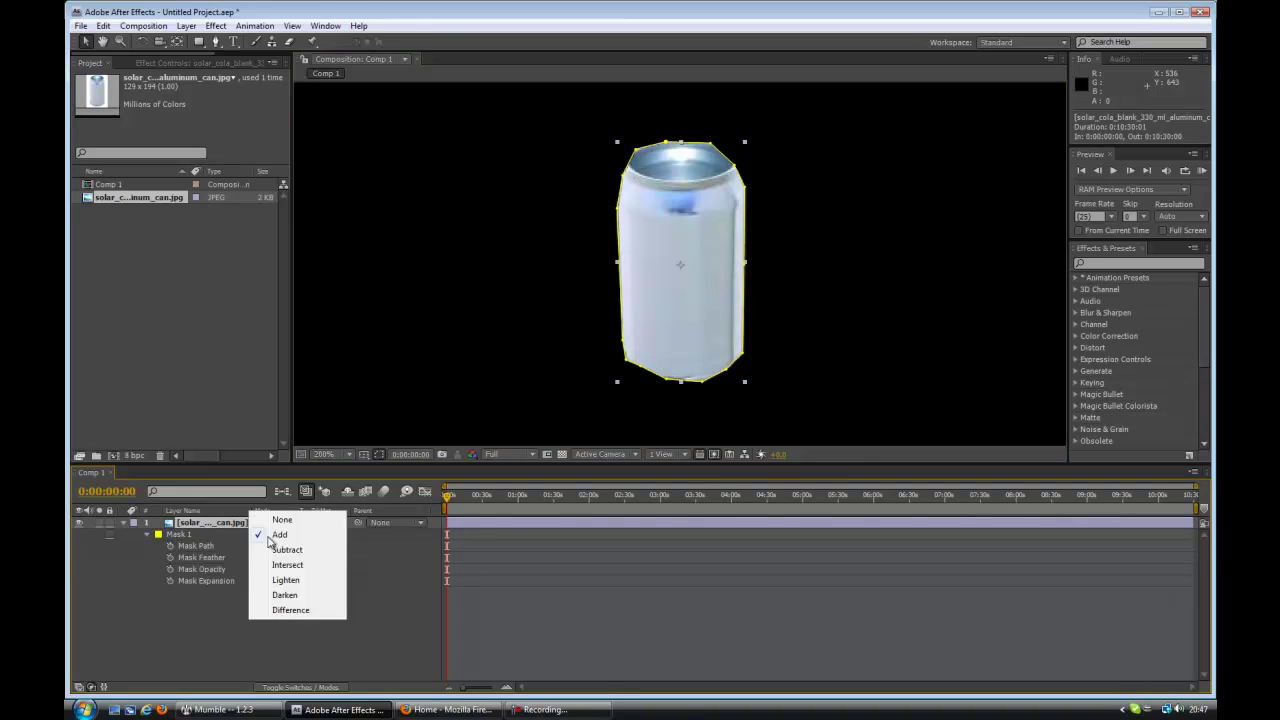
pyautogui.click(286, 550)
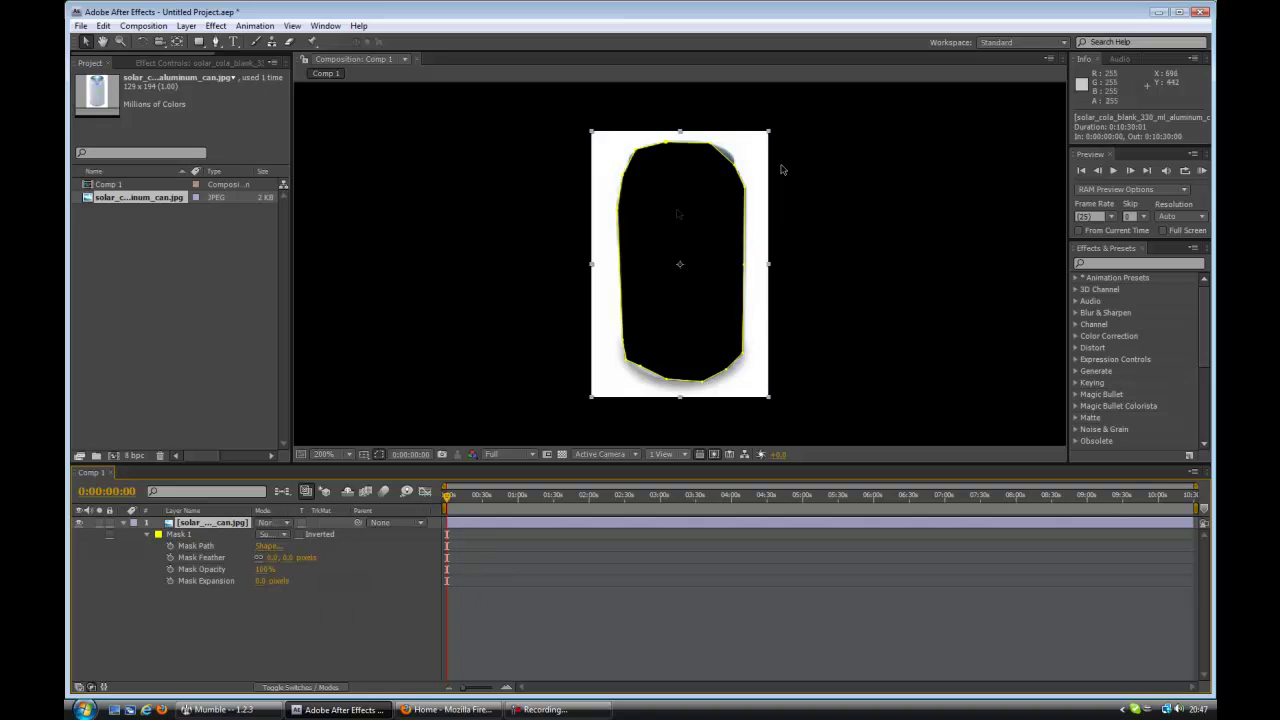
pyautogui.click(284, 536)
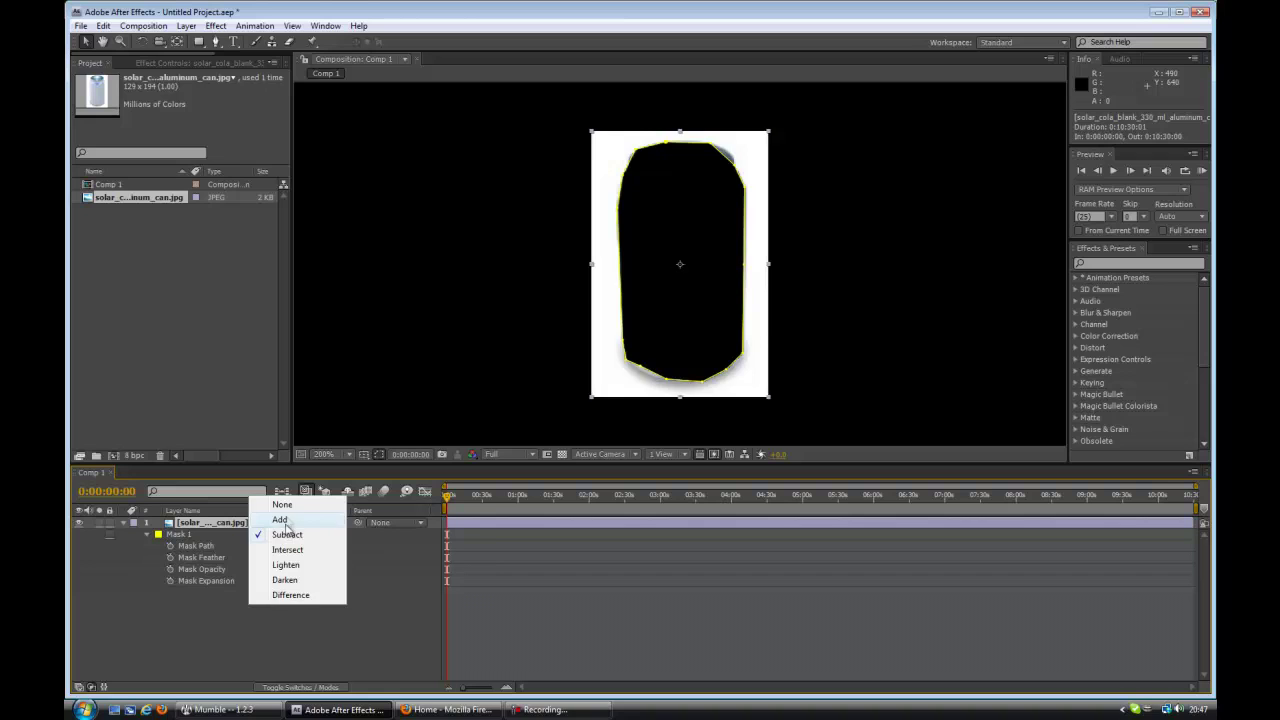
pyautogui.click(282, 520)
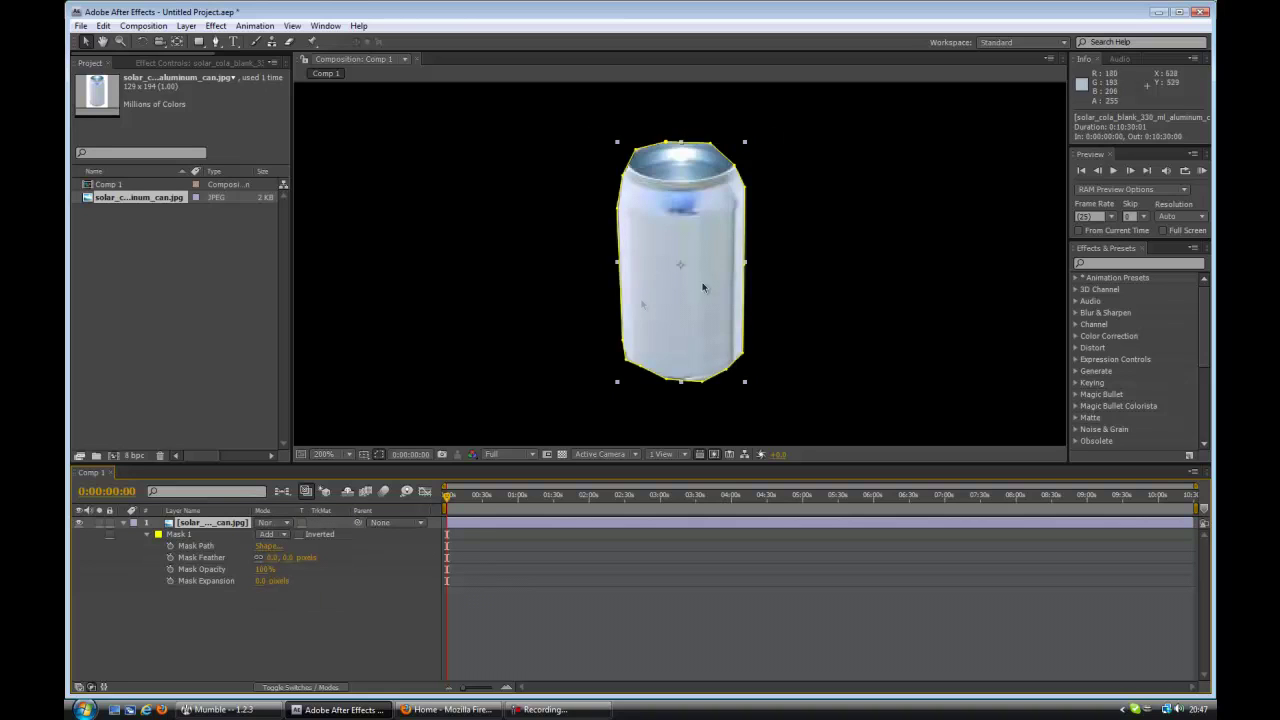
pyautogui.scroll(-6, 483, 357)
pyautogui.scroll(2, 560, 306)
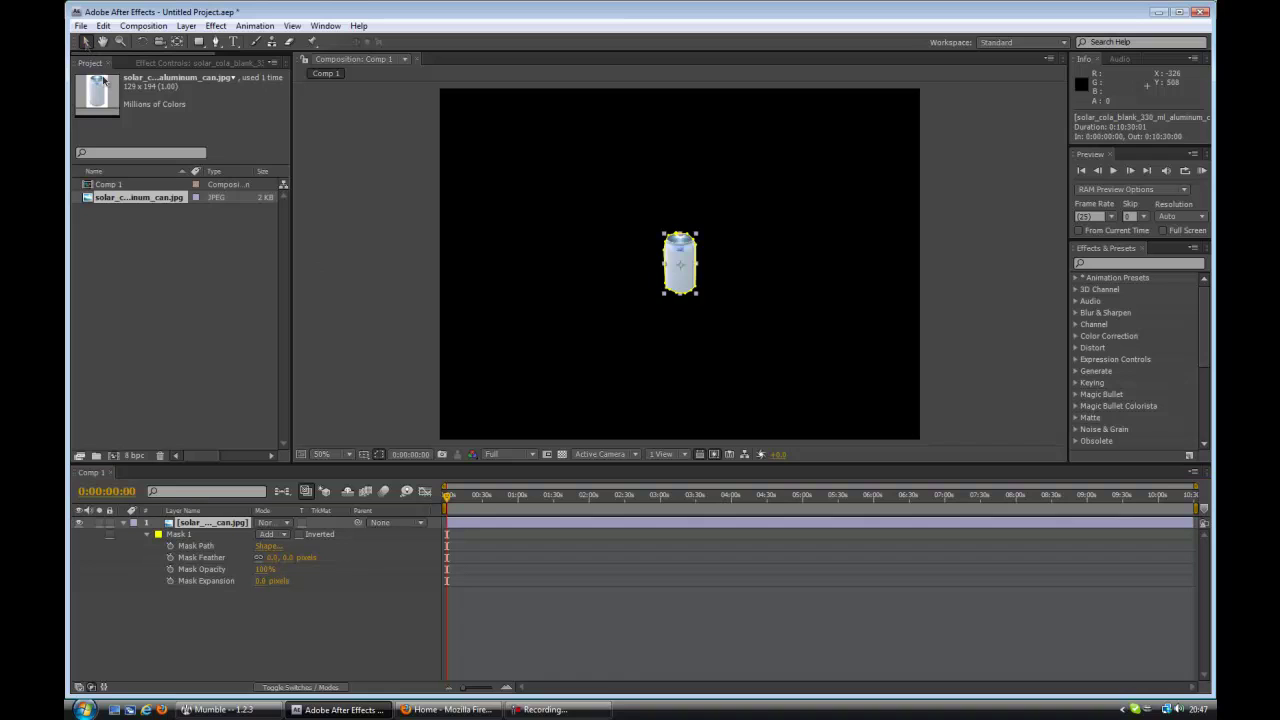
# Reselect the masked can layer and drag its corner handle to scale it up.
pyautogui.click(318, 273)
pyautogui.click(688, 262)
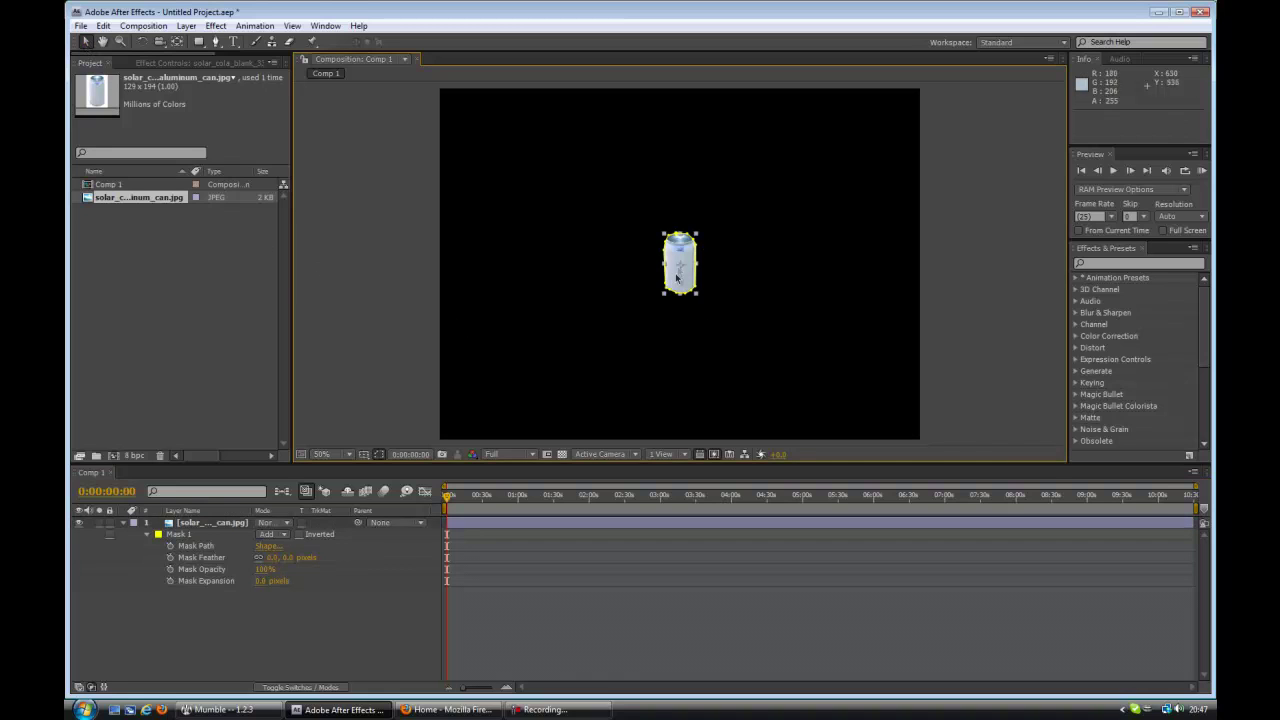
pyautogui.moveTo(698, 236); pyautogui.dragTo(711, 190)
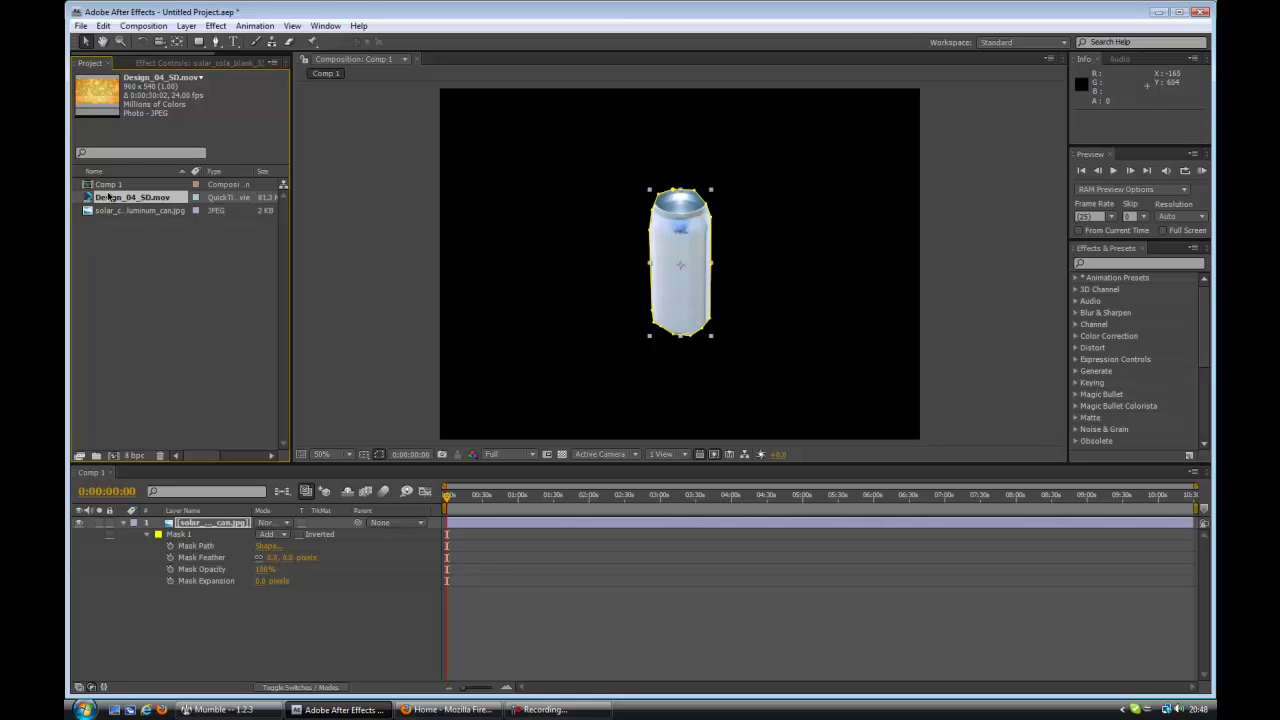
# Place Design_04_SD.mov below the can as layer 2 and scale it to fill the frame.
pyautogui.moveTo(112, 203); pyautogui.dragTo(157, 603)
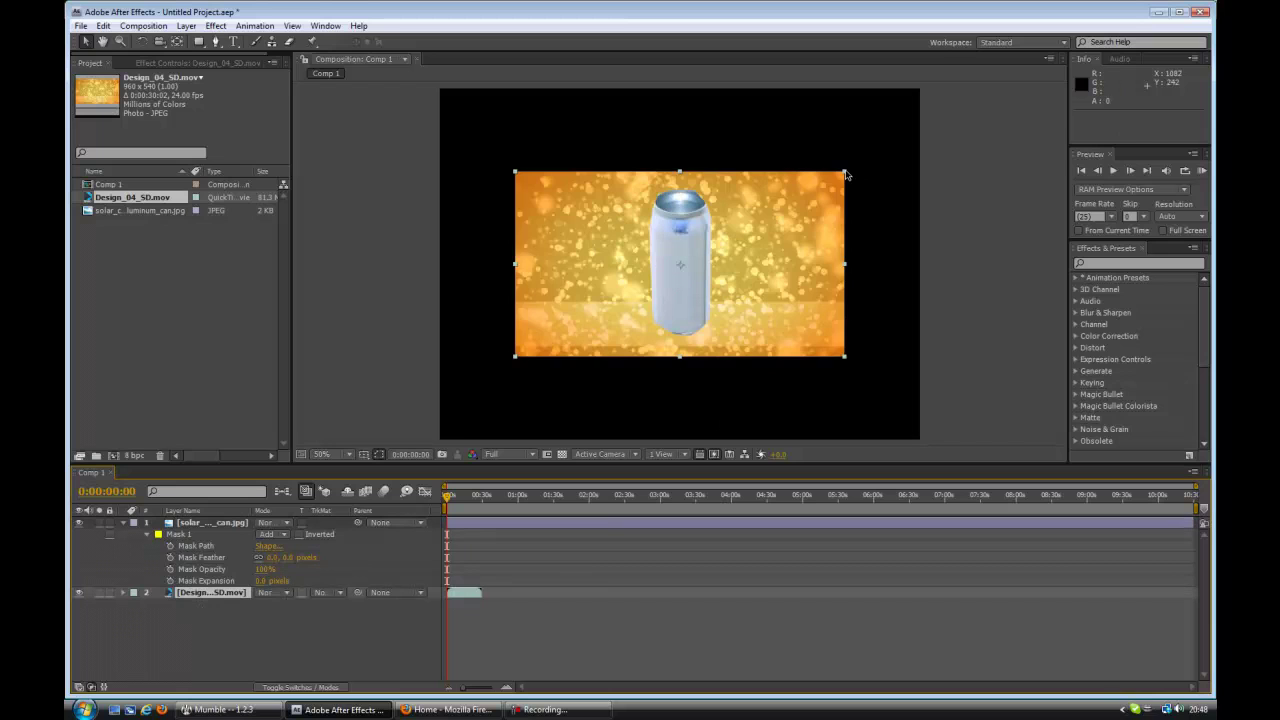
pyautogui.moveTo(845, 175); pyautogui.dragTo(940, 78)
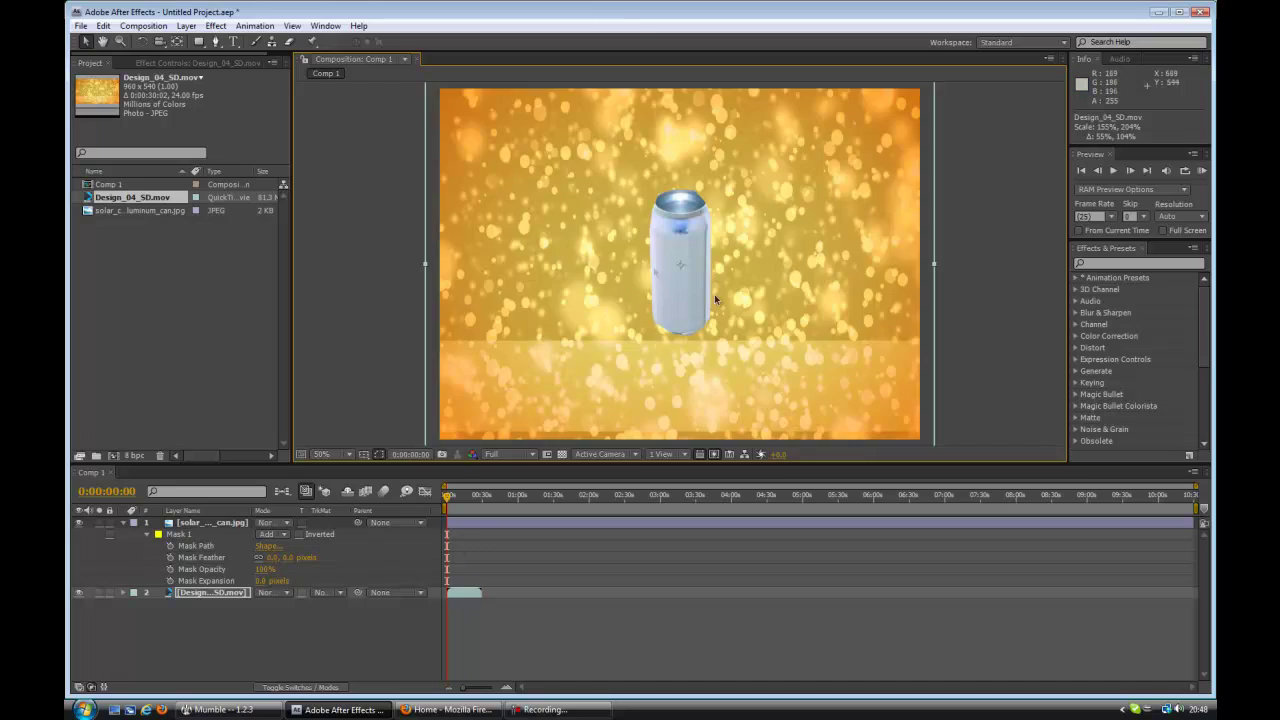
pyautogui.hotkey('ctrl', 'z')
pyautogui.hotkey('ctrl', 'shift', 'z')
pyautogui.click(209, 628)
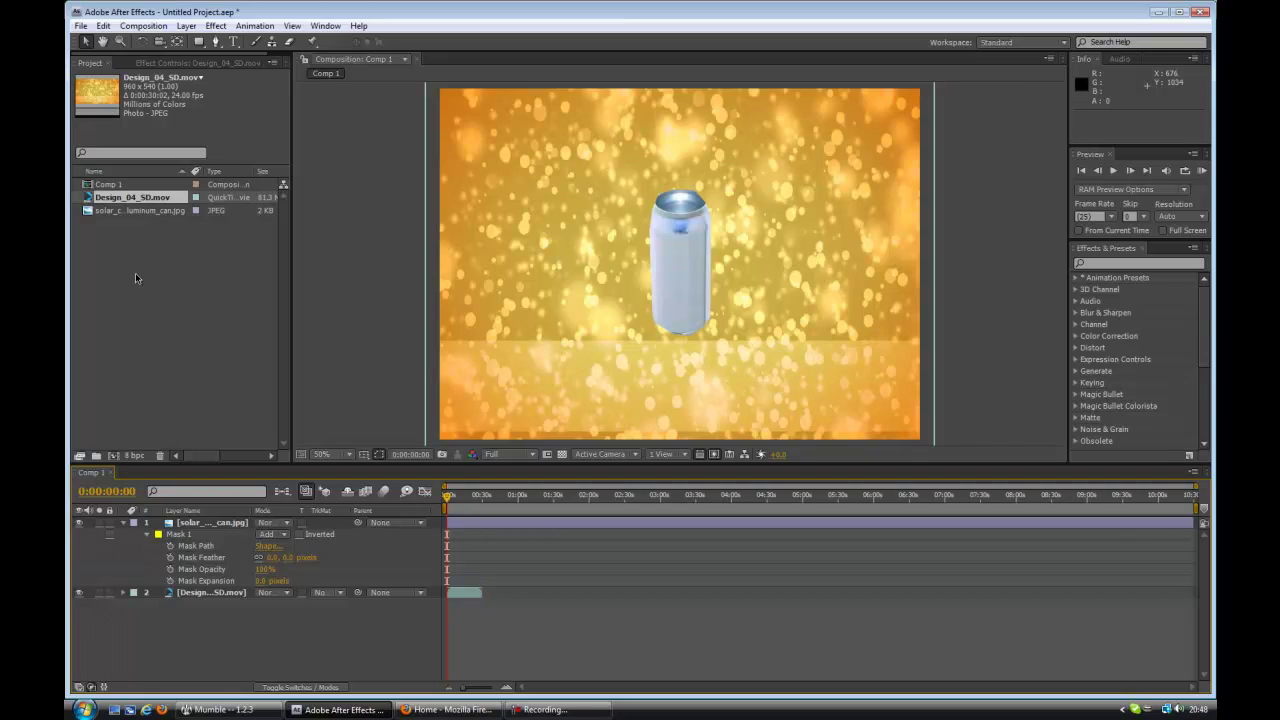
# Open audionautix.com in Firefox and scroll through its free-music track list.
pyautogui.click(440, 710)
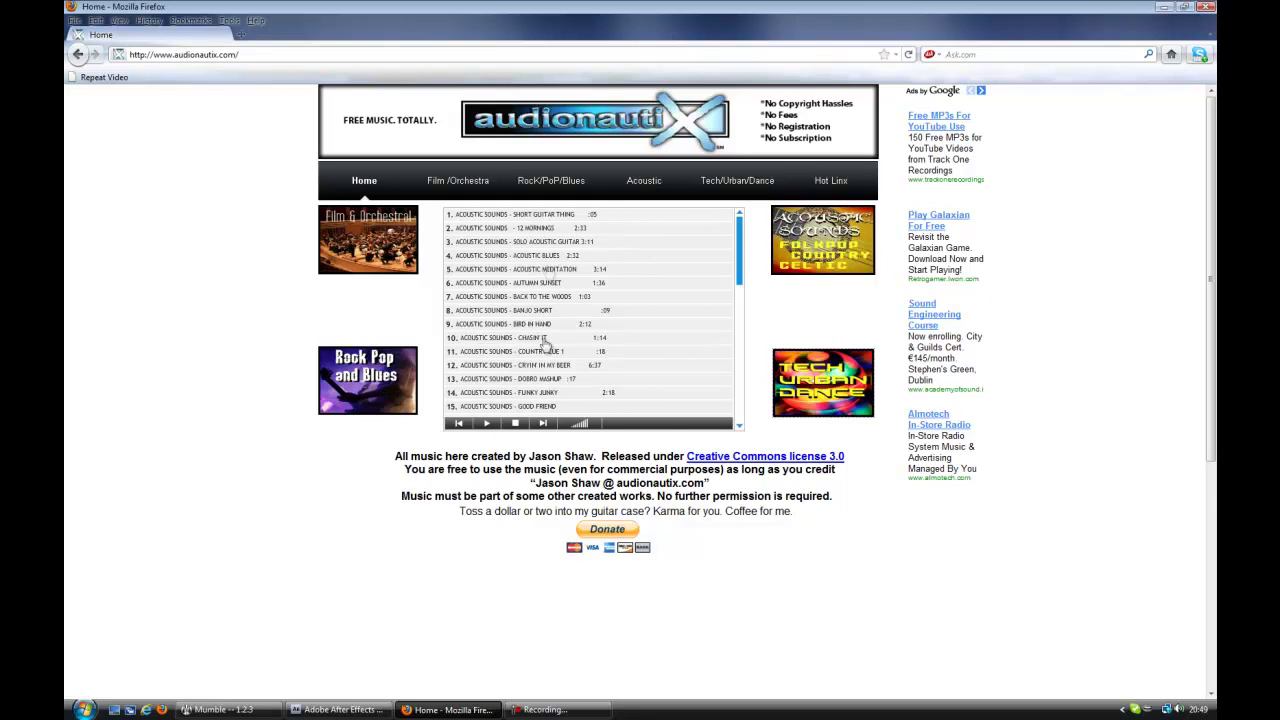
pyautogui.moveTo(740, 268); pyautogui.dragTo(739, 408)
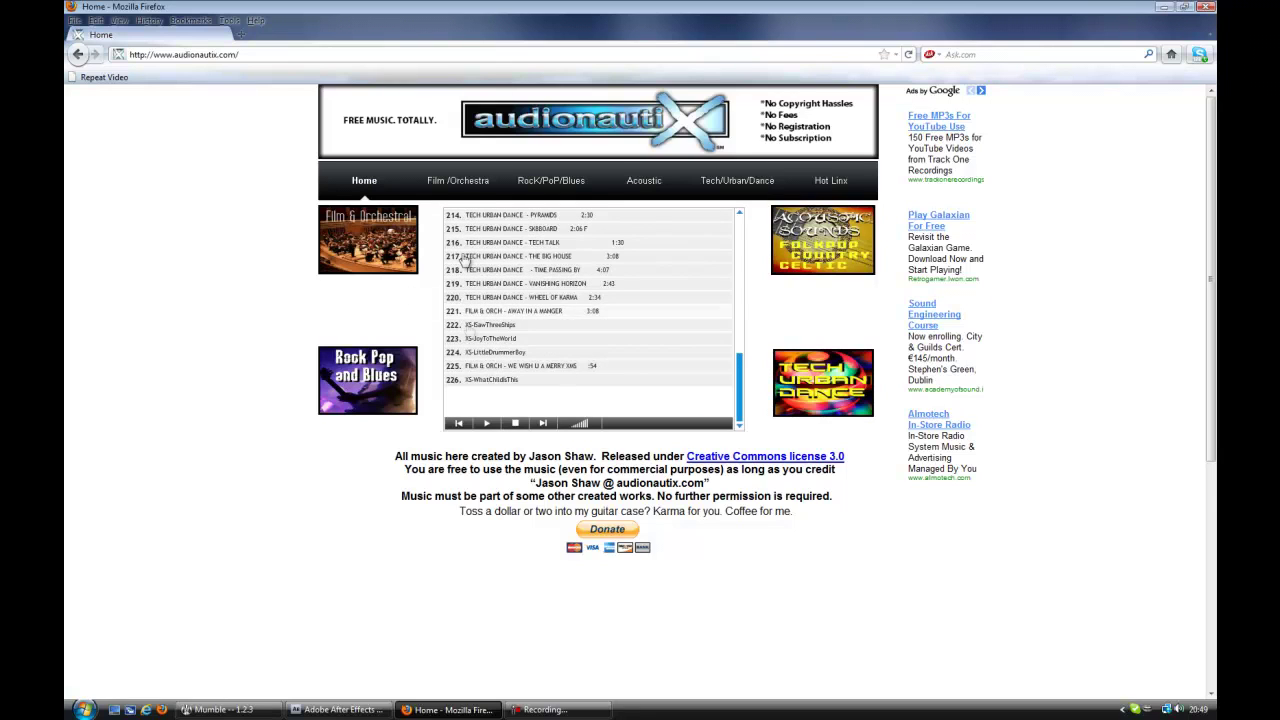
# Open the Tech/Urban/Dance page and start saving the Ice Cold track, then cancel the save.
pyautogui.click(833, 382)
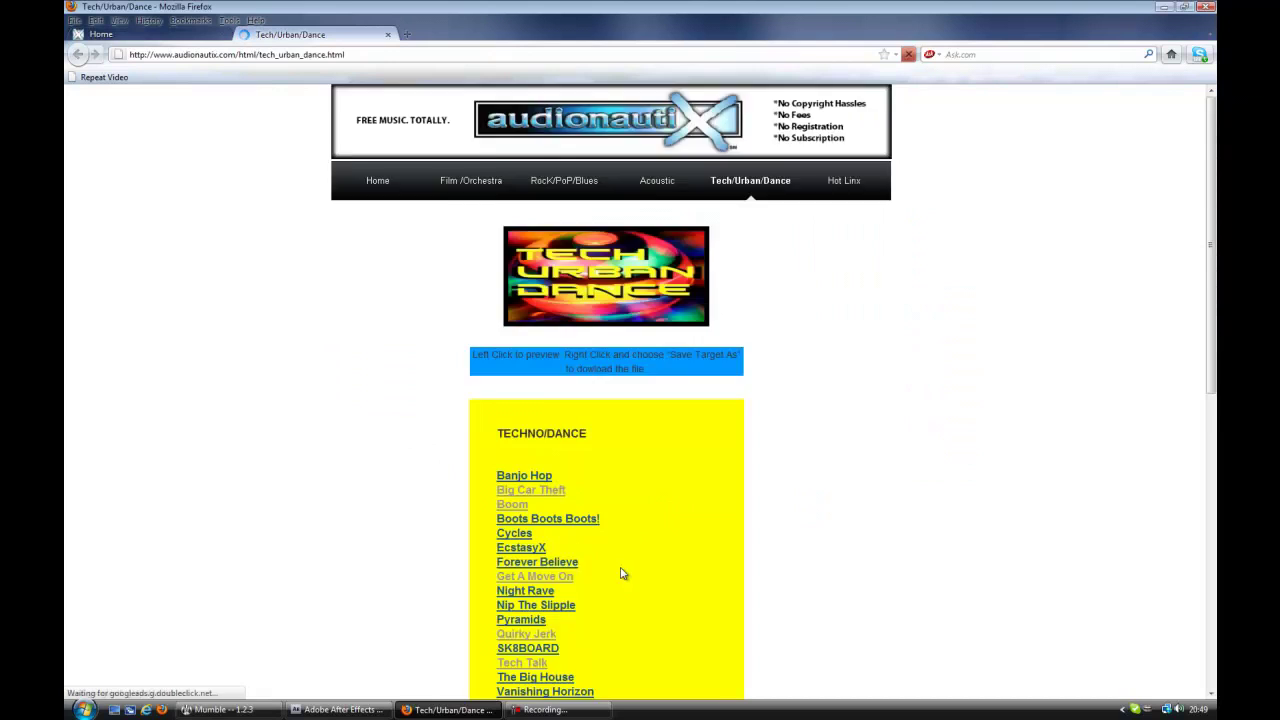
pyautogui.scroll(-8, 630, 568)
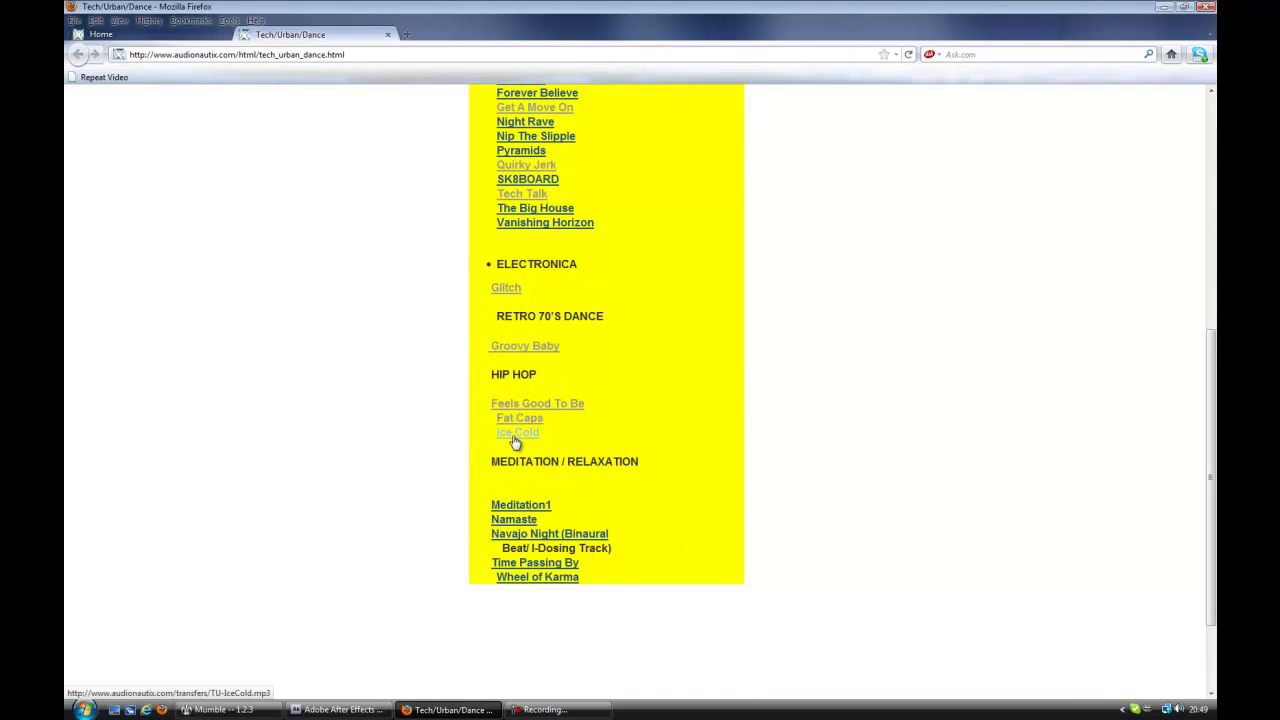
pyautogui.rightClick(515, 442)
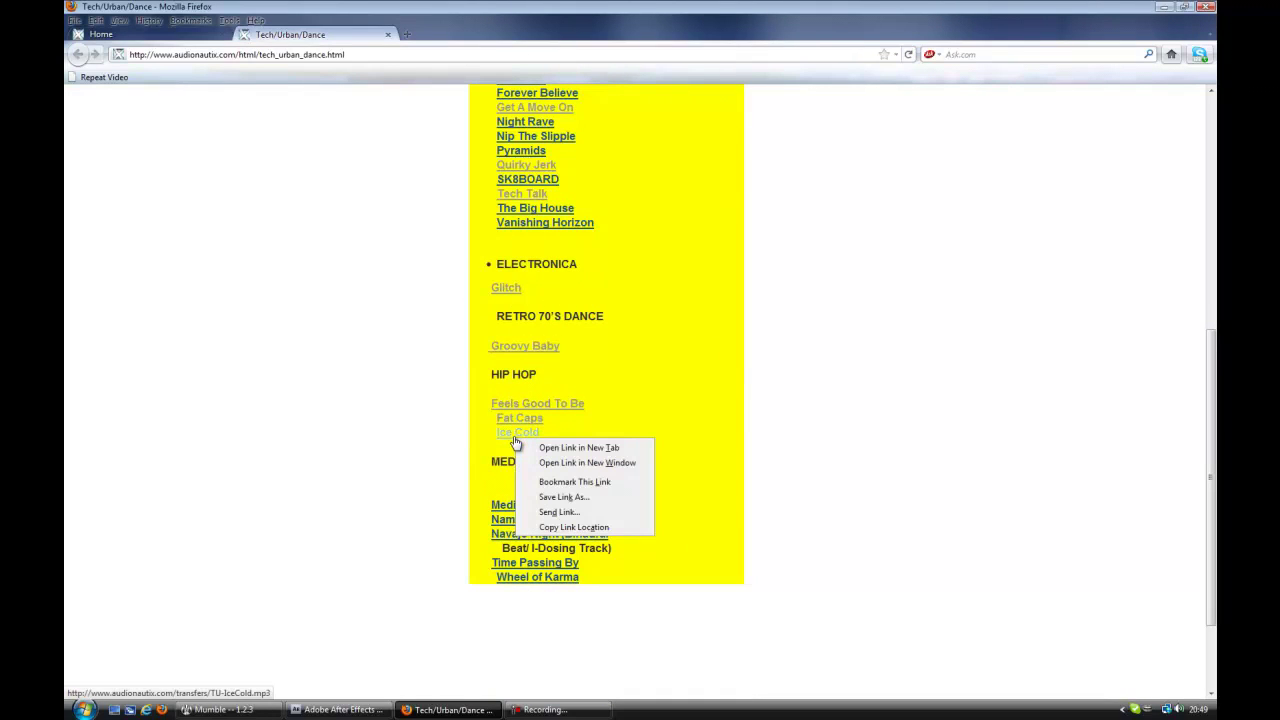
pyautogui.click(566, 497)
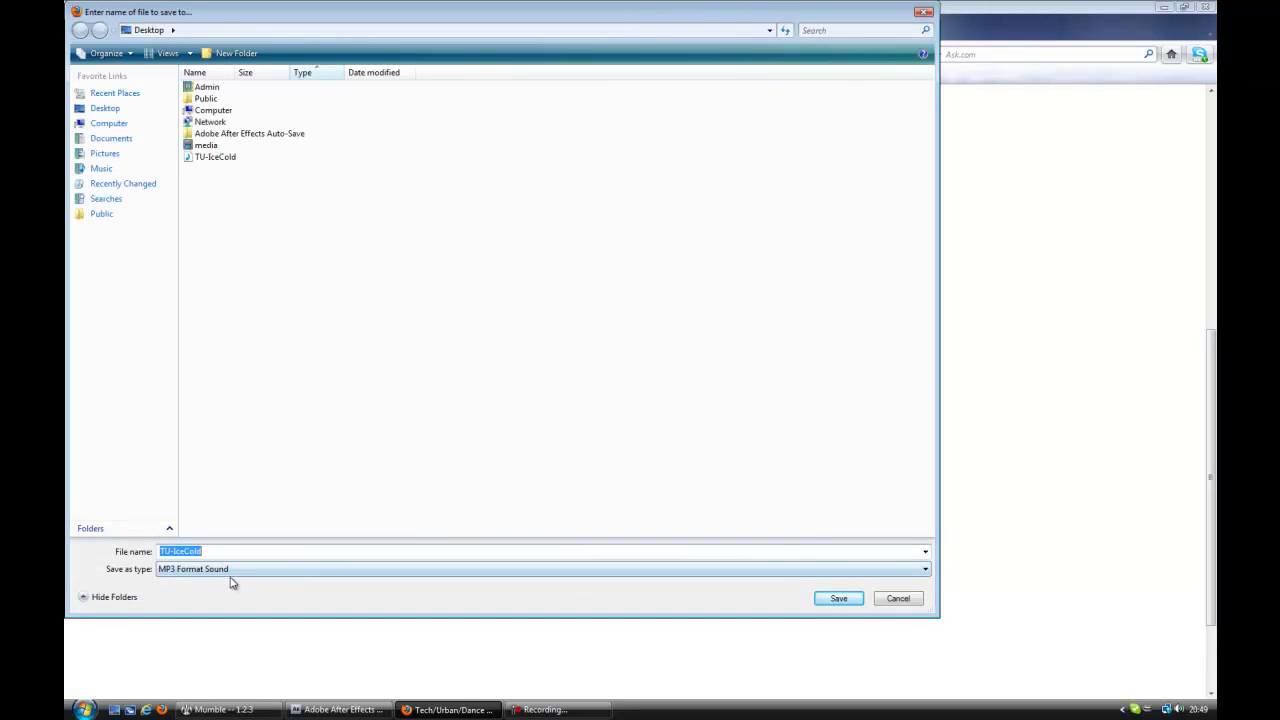
pyautogui.click(923, 12)
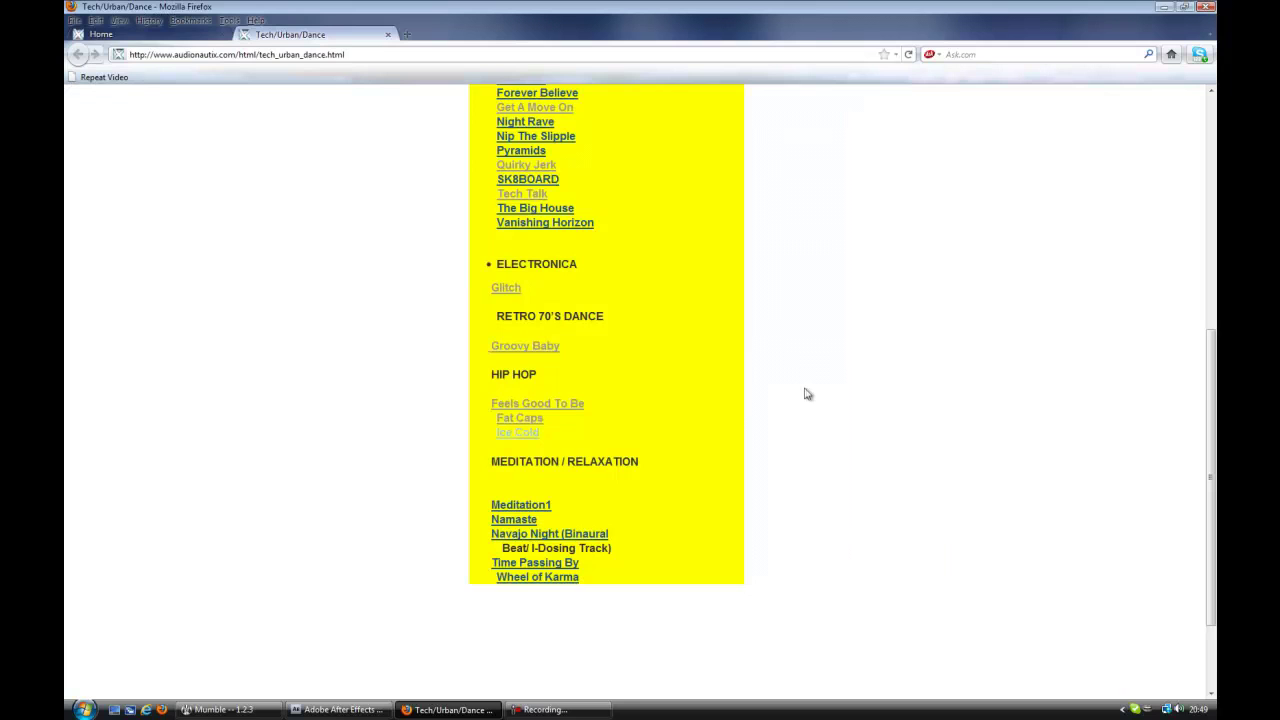
# Preview Boots Boots Boots! and another dance track, then return to After Effects.
pyautogui.scroll(8, 834, 440)
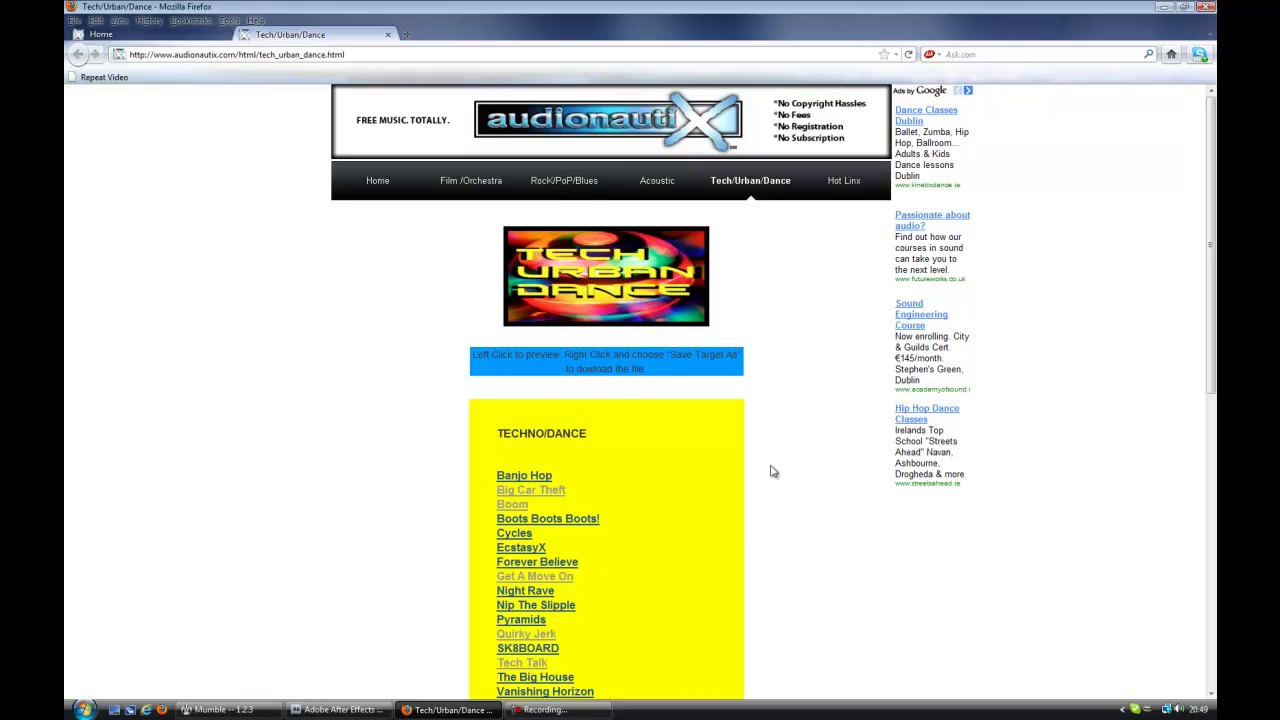
pyautogui.scroll(-5, 800, 535)
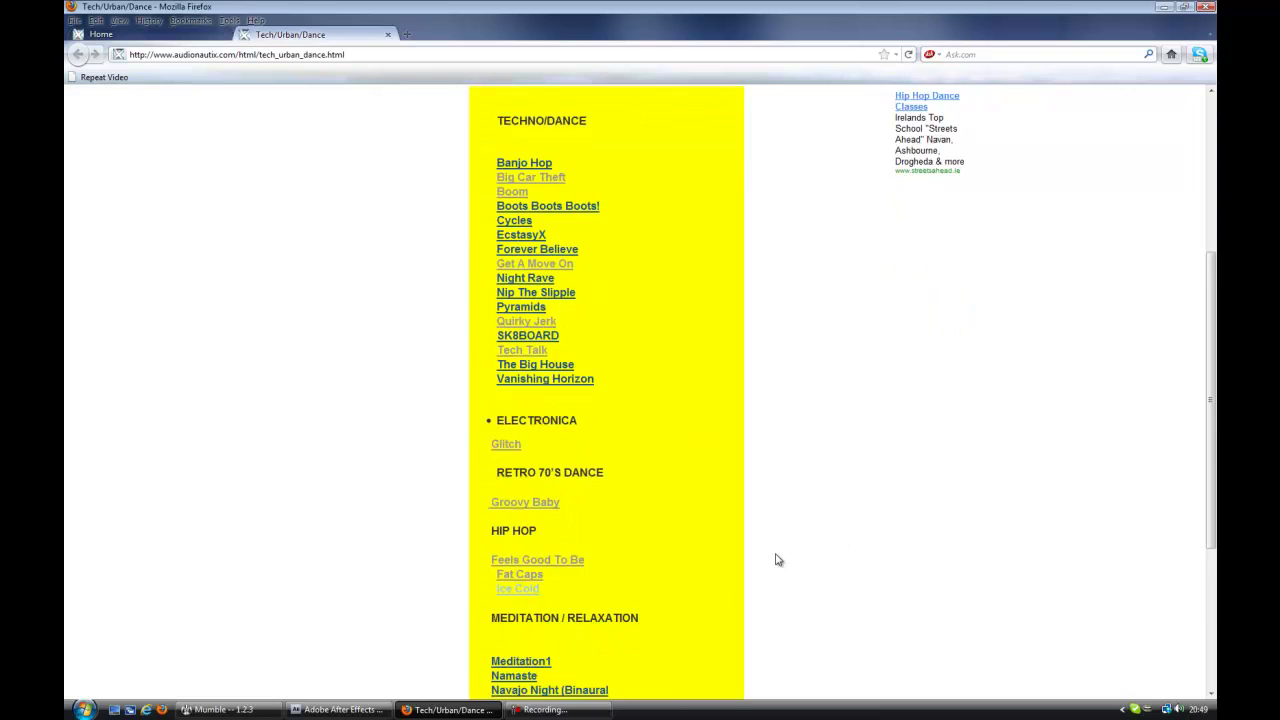
pyautogui.scroll(-5, 778, 560)
pyautogui.scroll(10, 788, 557)
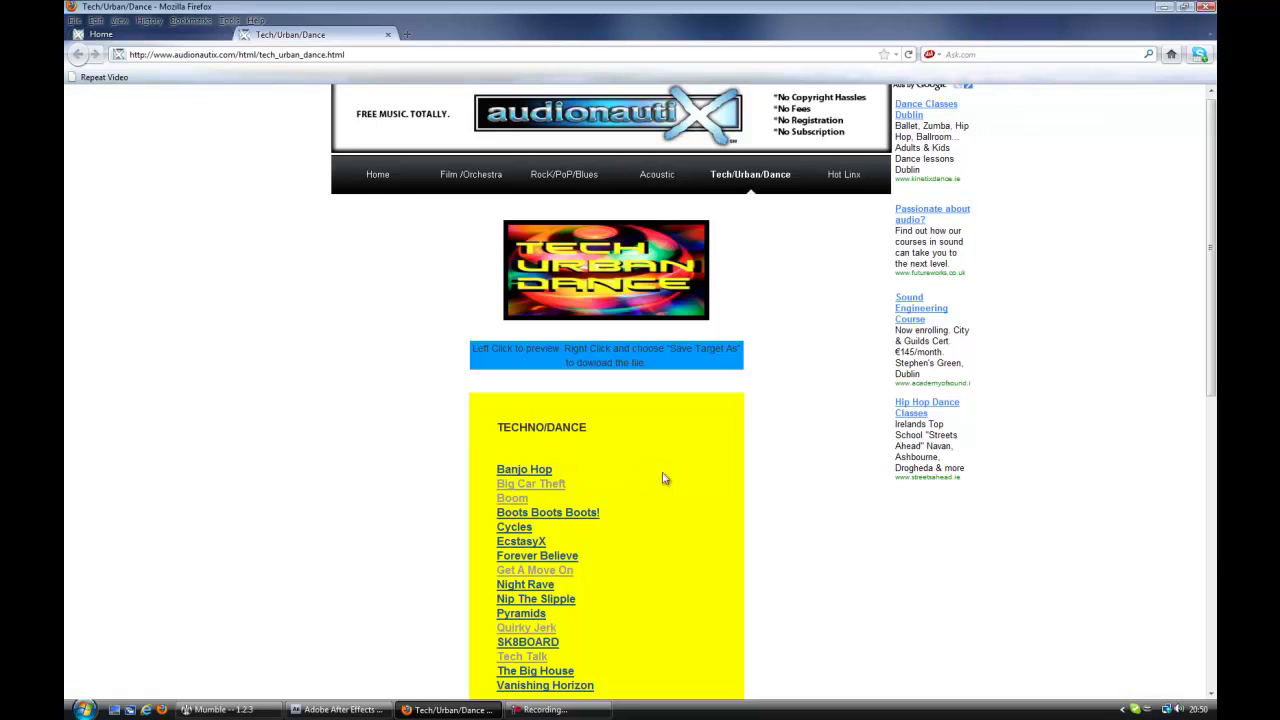
pyautogui.click(586, 515)
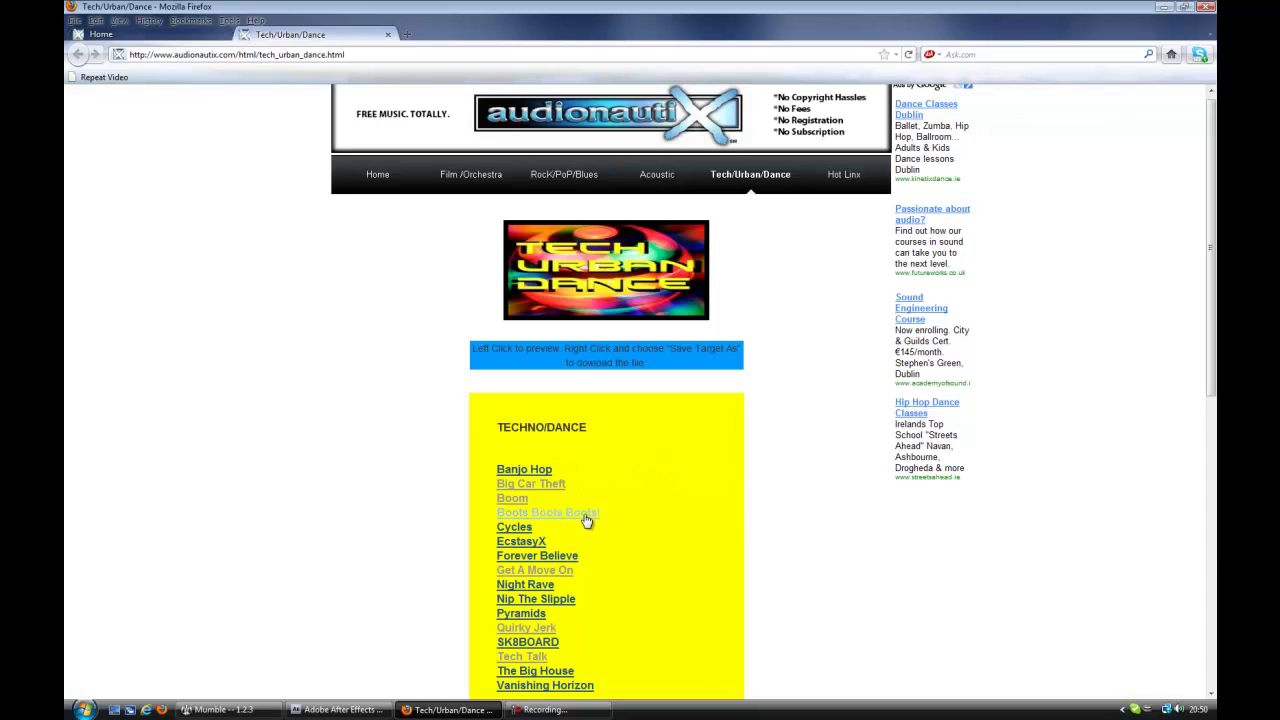
pyautogui.click(528, 483)
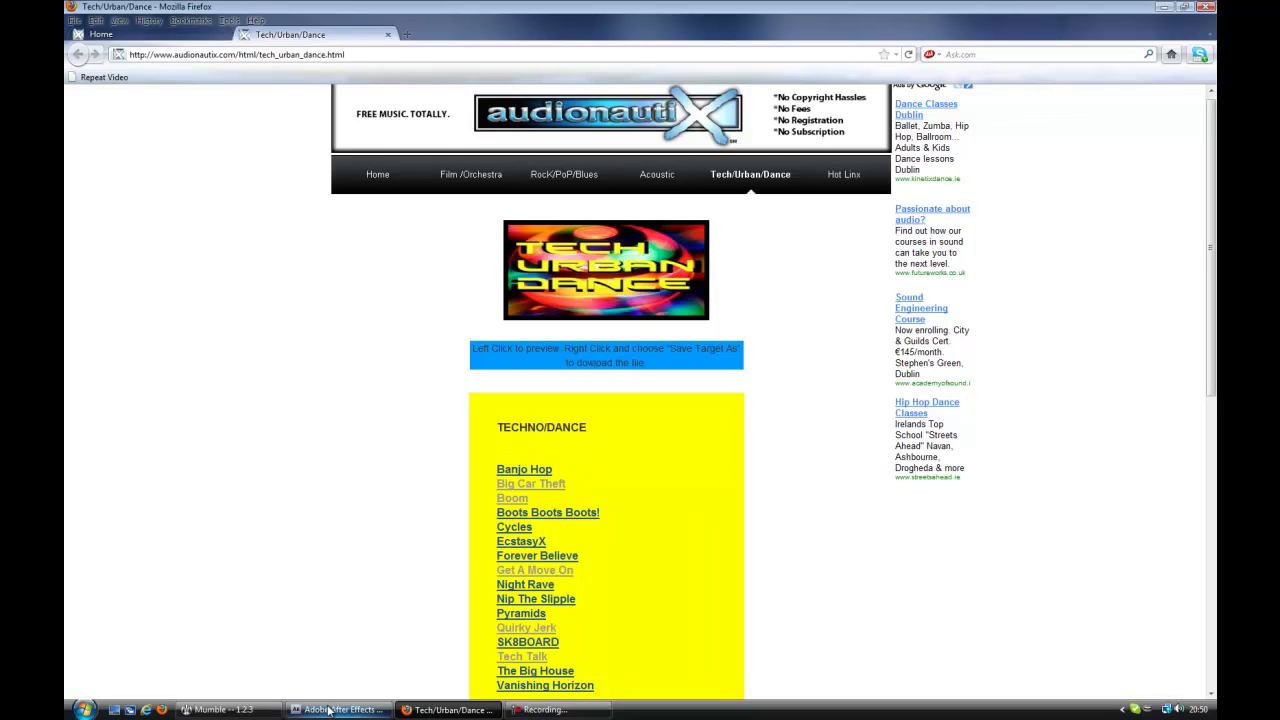
pyautogui.scroll(-5, 620, 640)
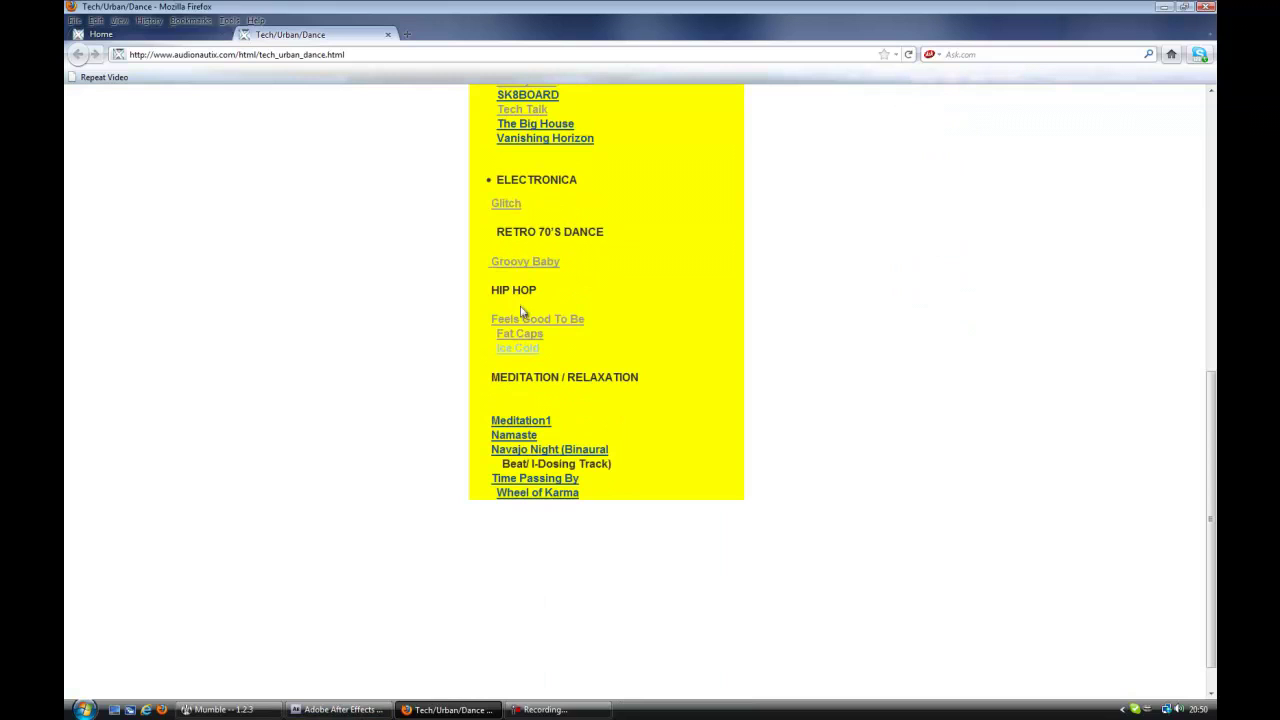
pyautogui.click(338, 709)
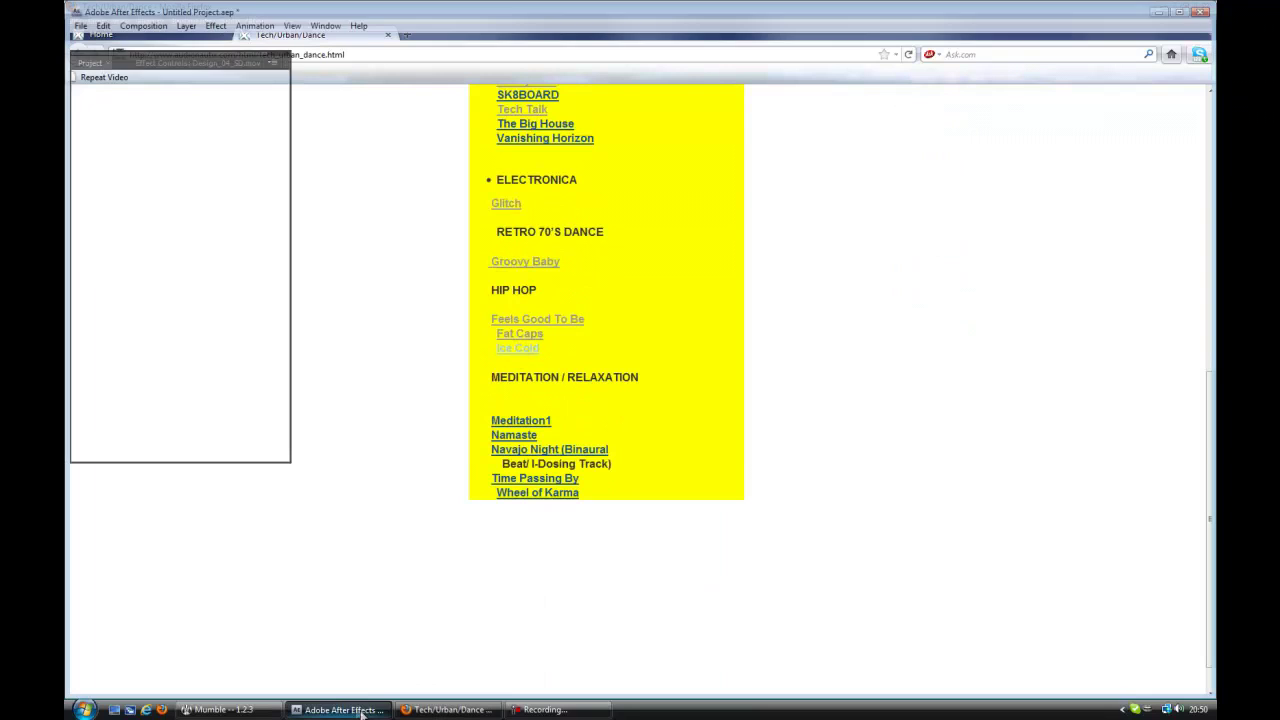
# Import TU-IceCold.mp3 from the Desktop and add it to Comp 1 as an audio layer.
pyautogui.doubleClick(164, 298)
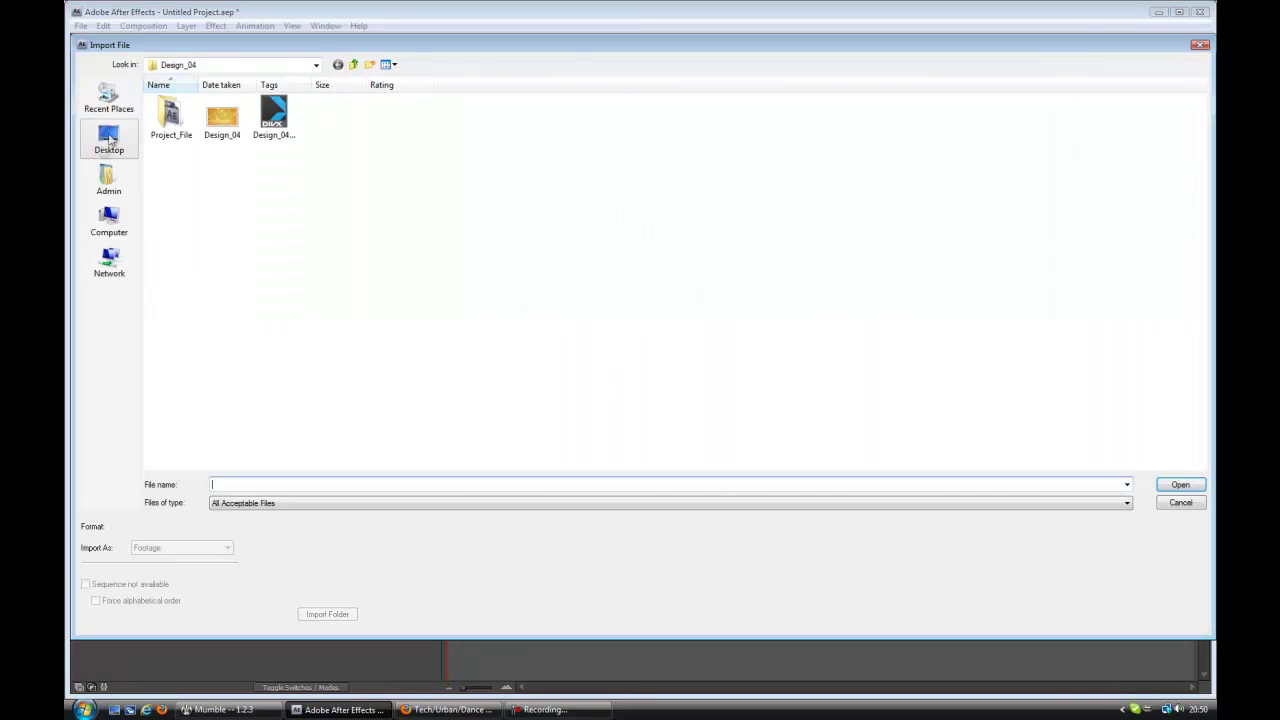
pyautogui.click(109, 140)
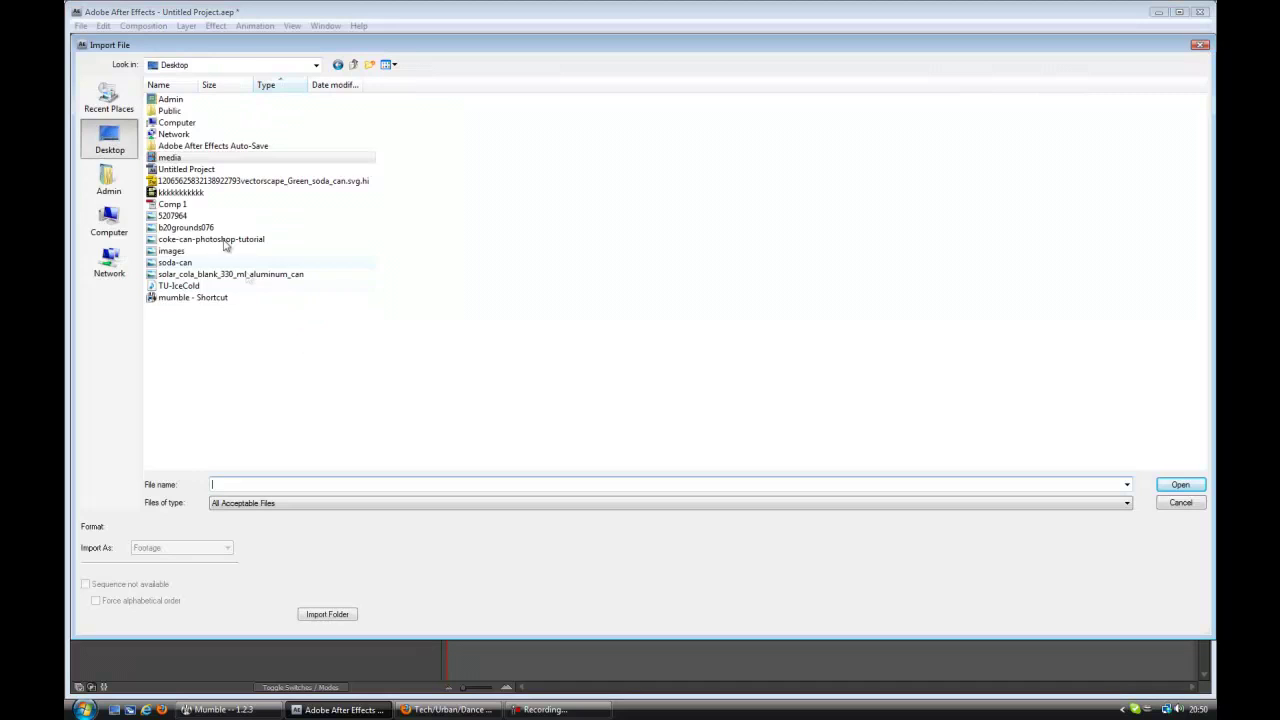
pyautogui.click(176, 287)
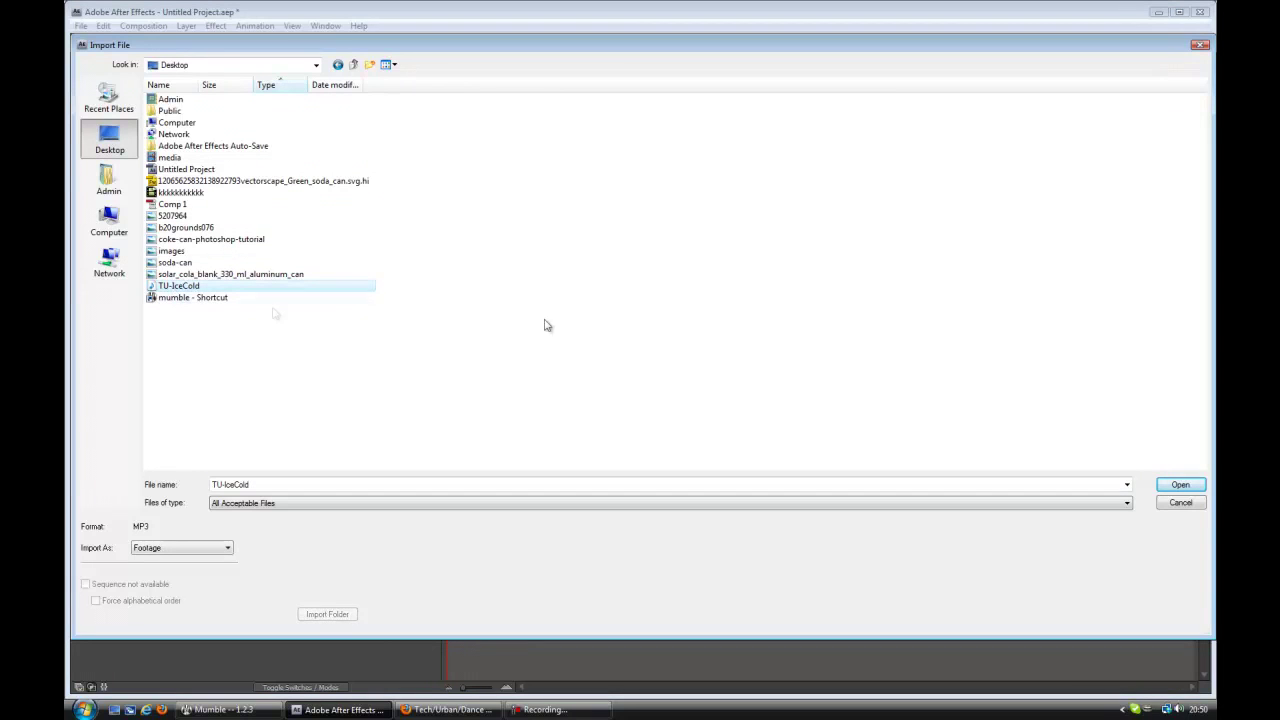
pyautogui.click(1180, 485)
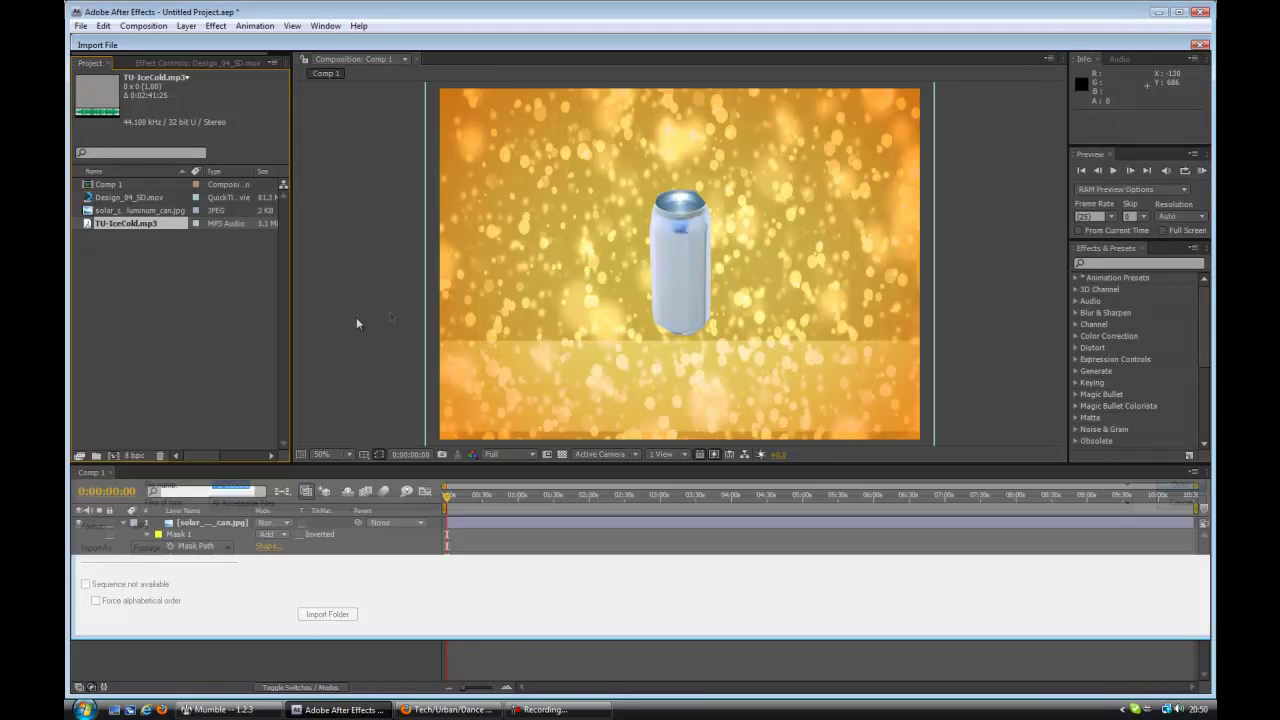
pyautogui.moveTo(118, 226); pyautogui.dragTo(366, 635)
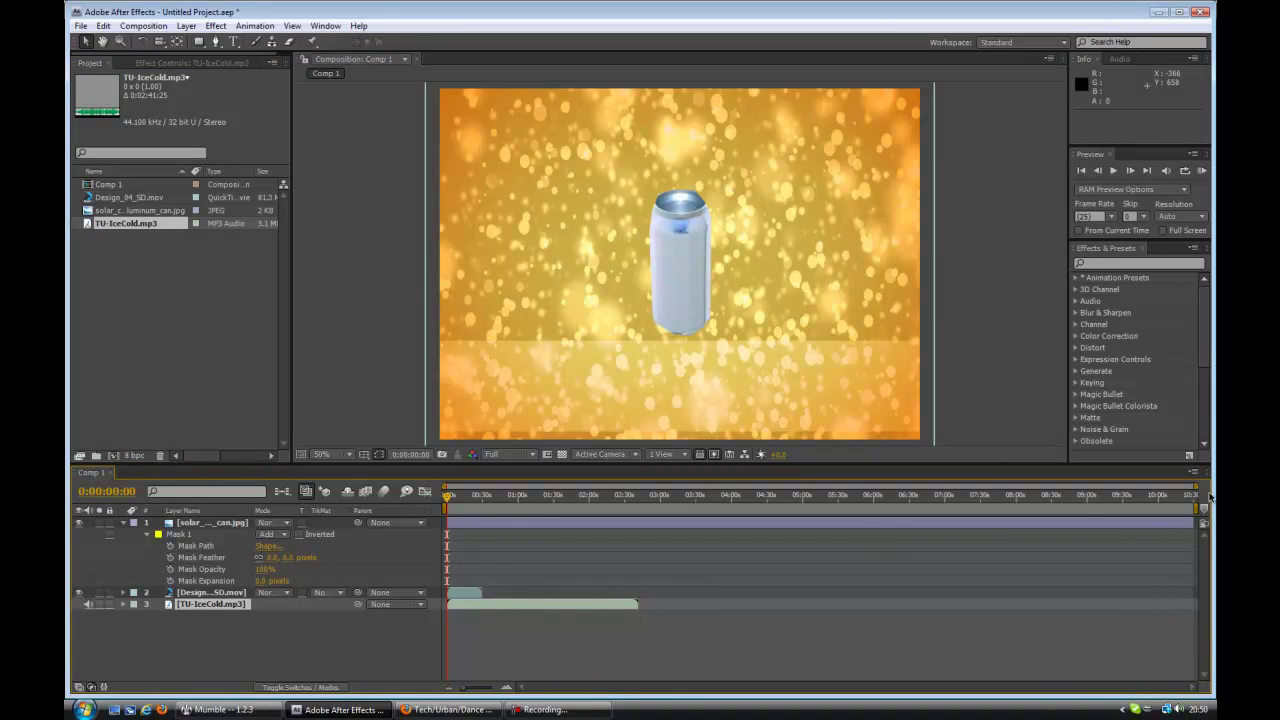
# Set the work area to end at one minute and trim the composition to it.
pyautogui.moveTo(1201, 511); pyautogui.dragTo(645, 515)
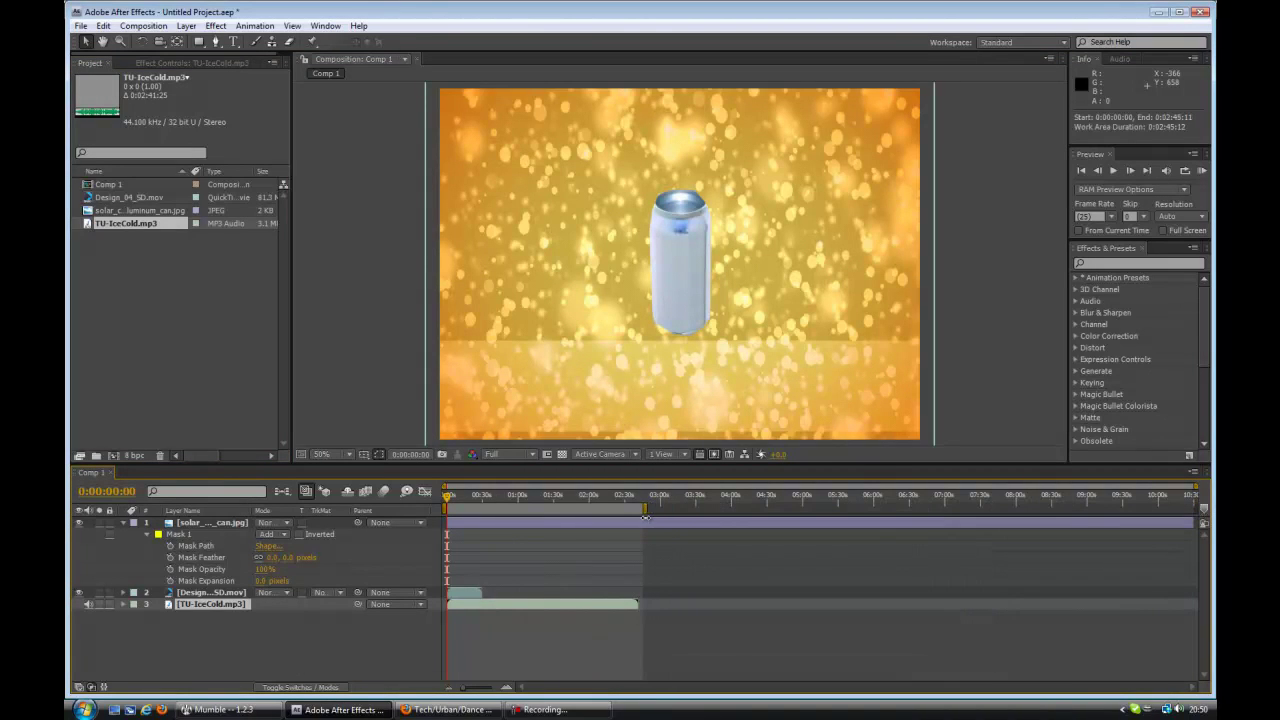
pyautogui.rightClick(574, 510)
pyautogui.click(625, 546)
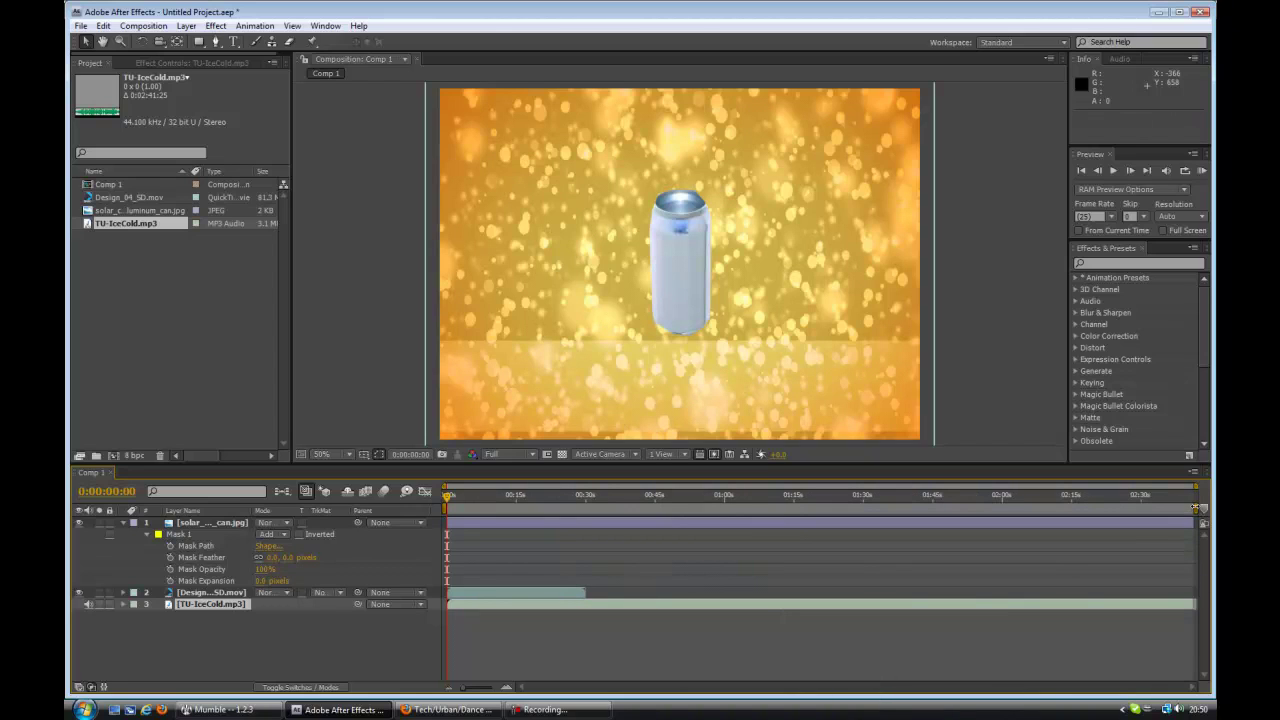
pyautogui.moveTo(1198, 510); pyautogui.dragTo(592, 511)
pyautogui.moveTo(680, 529); pyautogui.dragTo(728, 527)
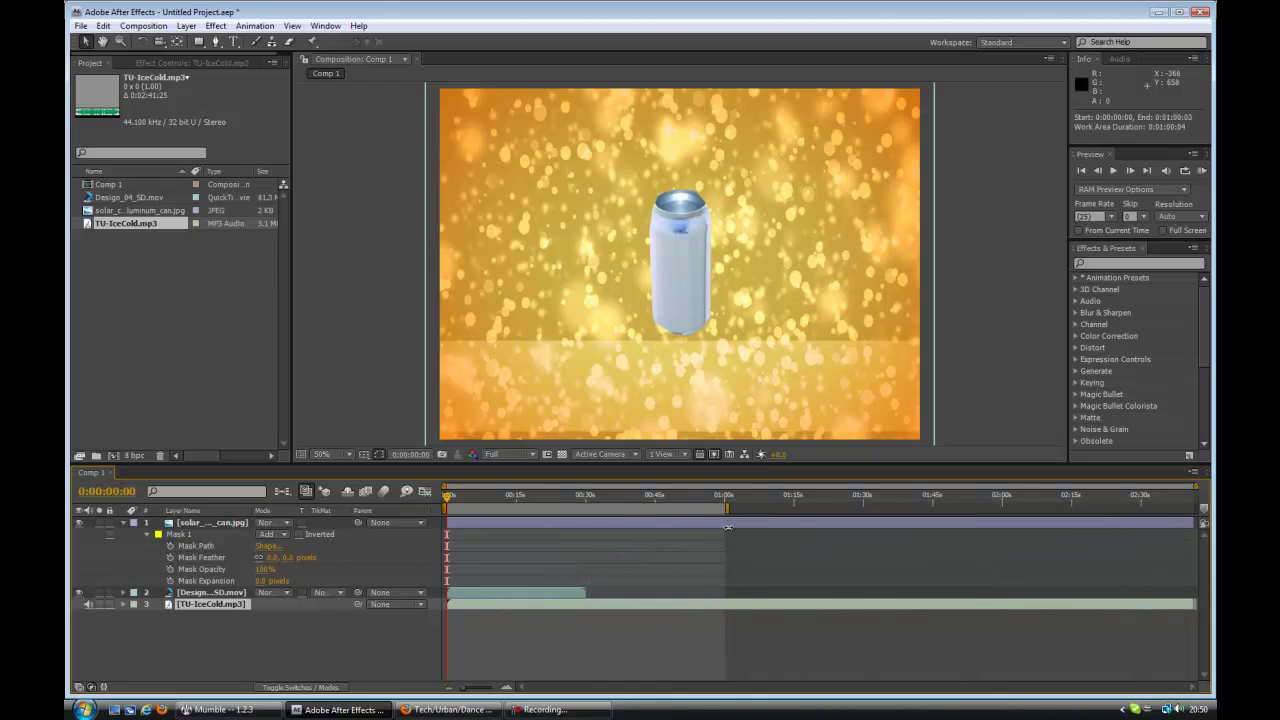
pyautogui.rightClick(646, 512)
pyautogui.click(686, 551)
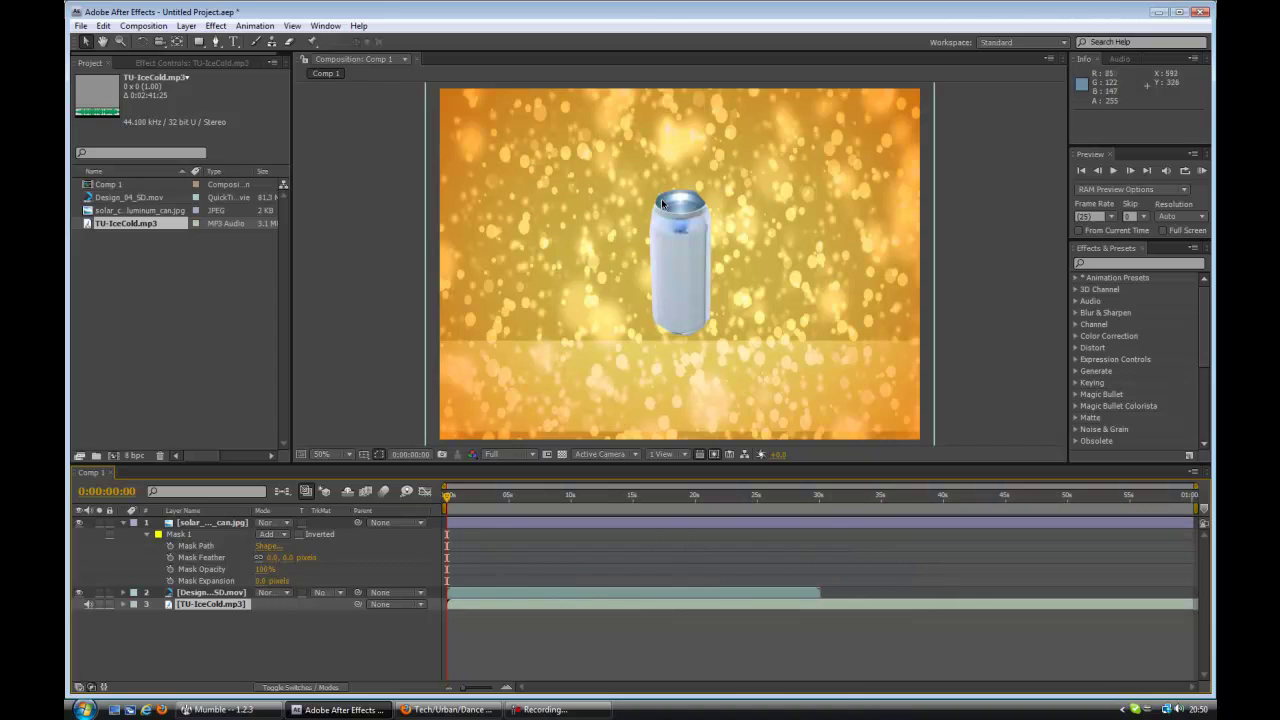
# Choose the Puppet Pin tool, zoom the viewer to 100%, and place a first pin at the can's top.
pyautogui.click(311, 42)
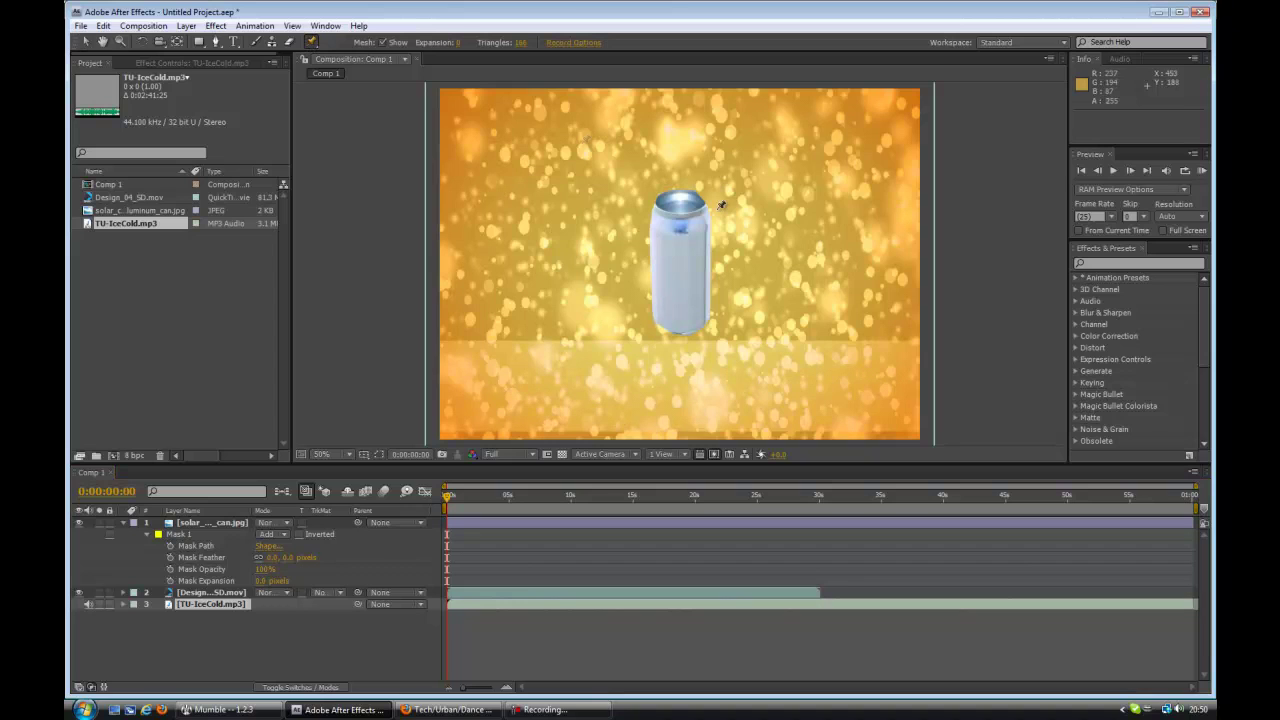
pyautogui.click(311, 42)
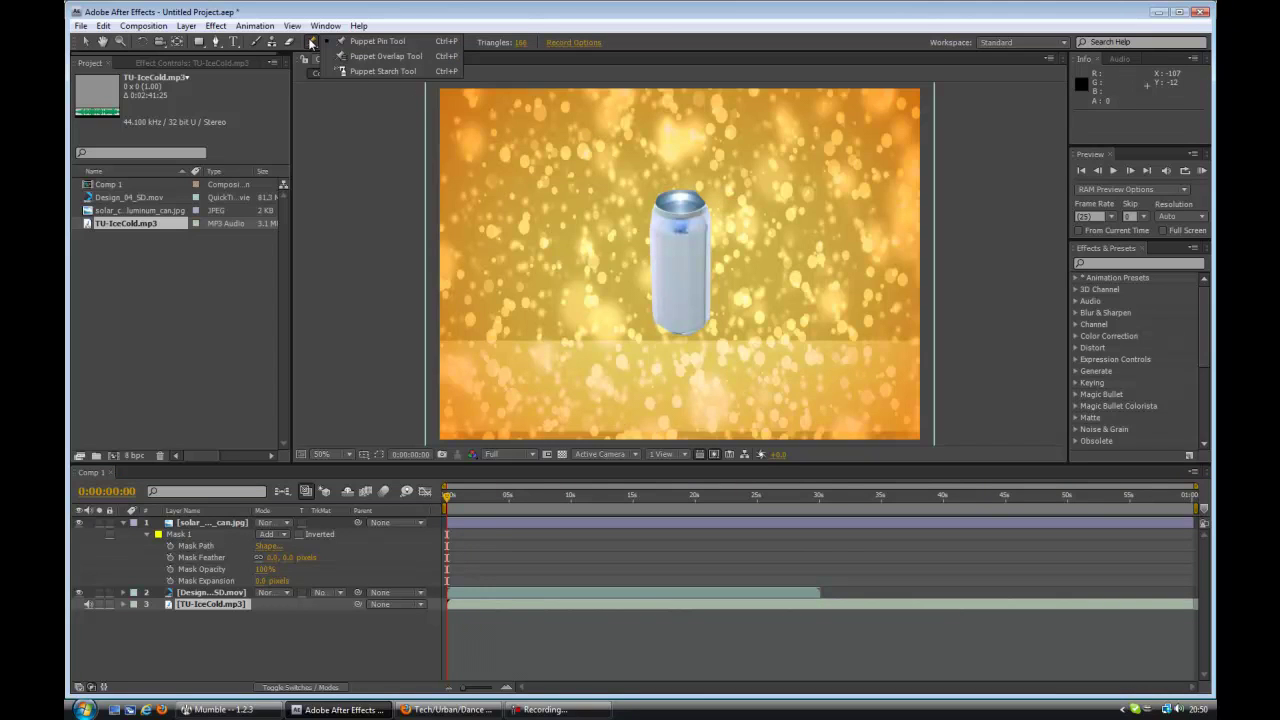
pyautogui.click(372, 44)
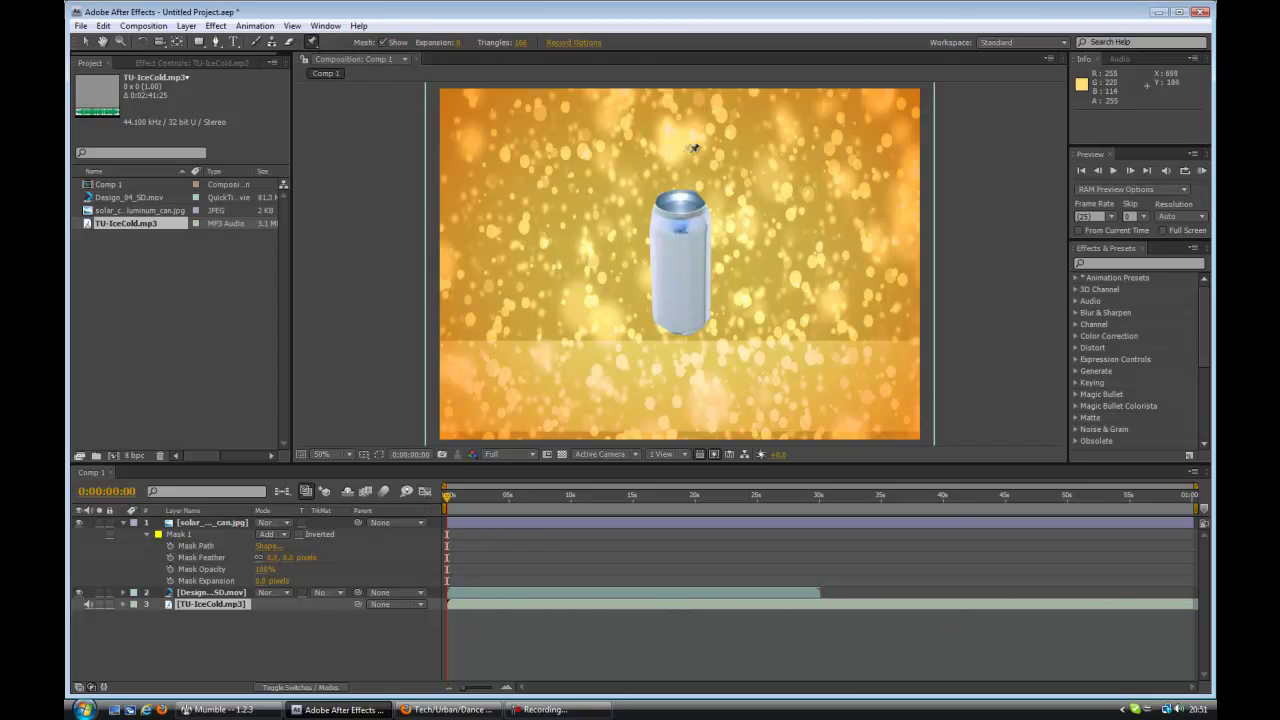
pyautogui.press('/')
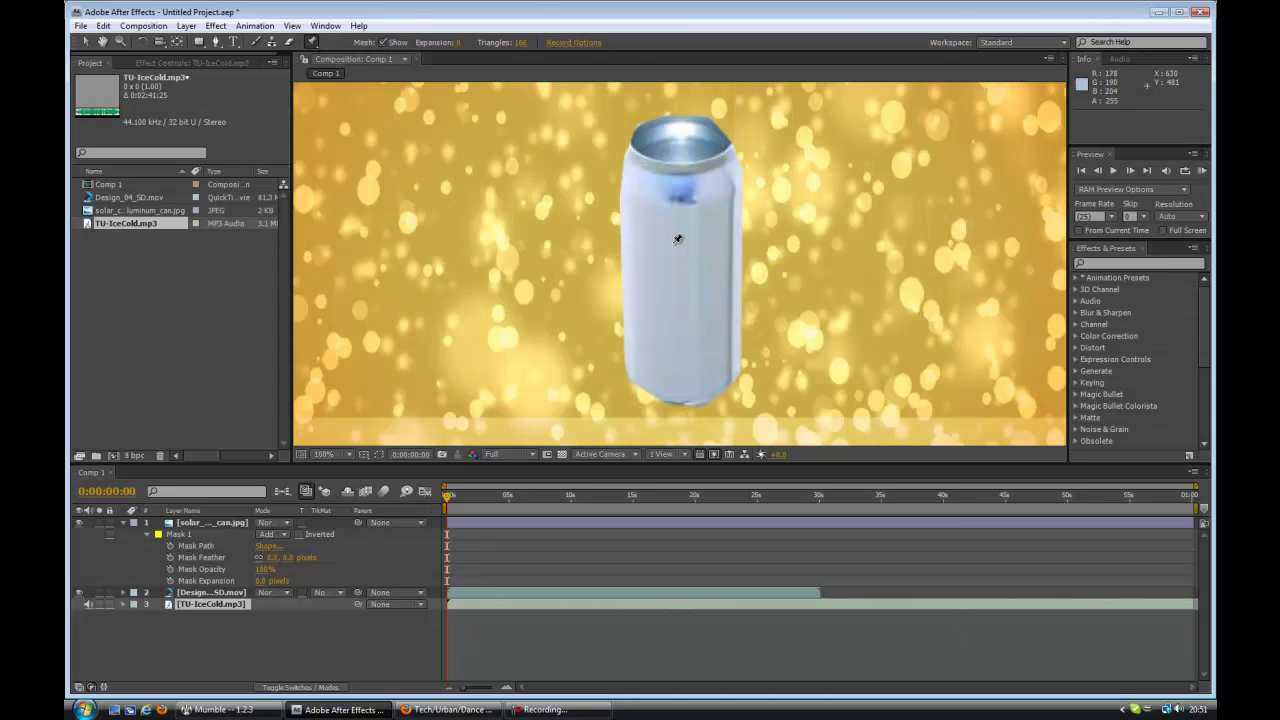
pyautogui.click(686, 110)
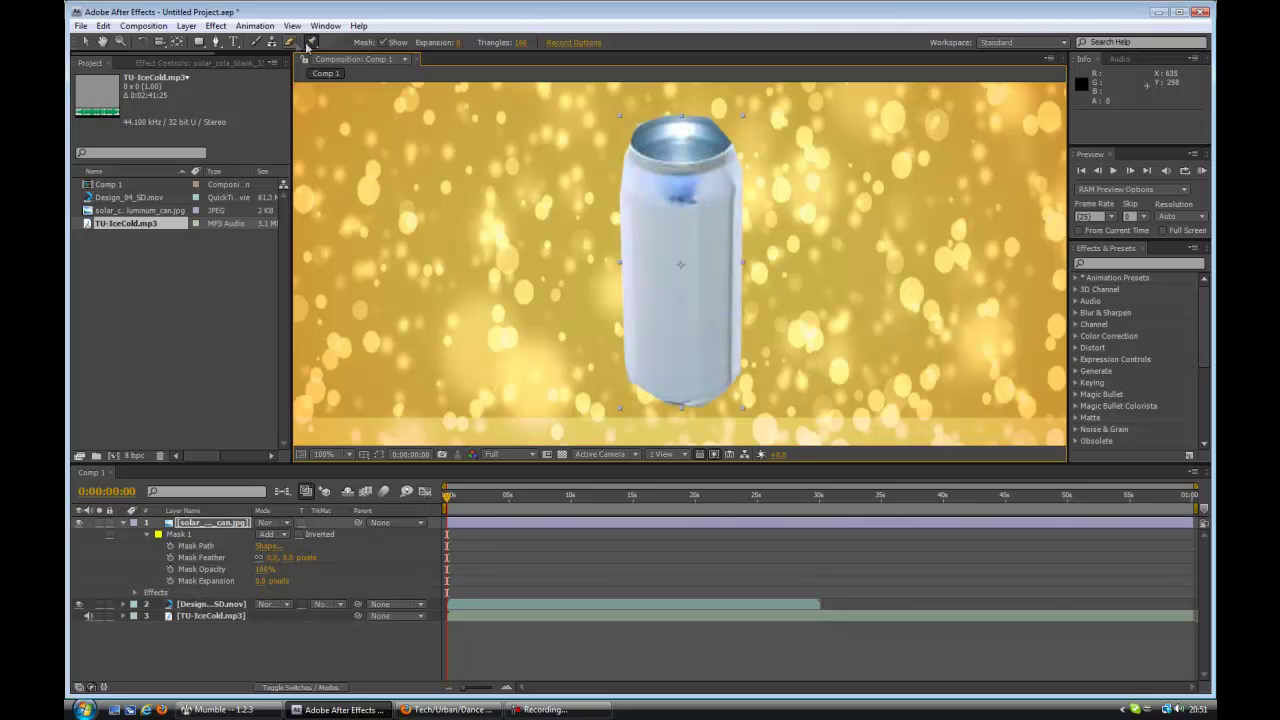
# With the can layer selected, pin its top and bottom to generate the puppet mesh.
pyautogui.click(311, 42)
pyautogui.click(193, 521)
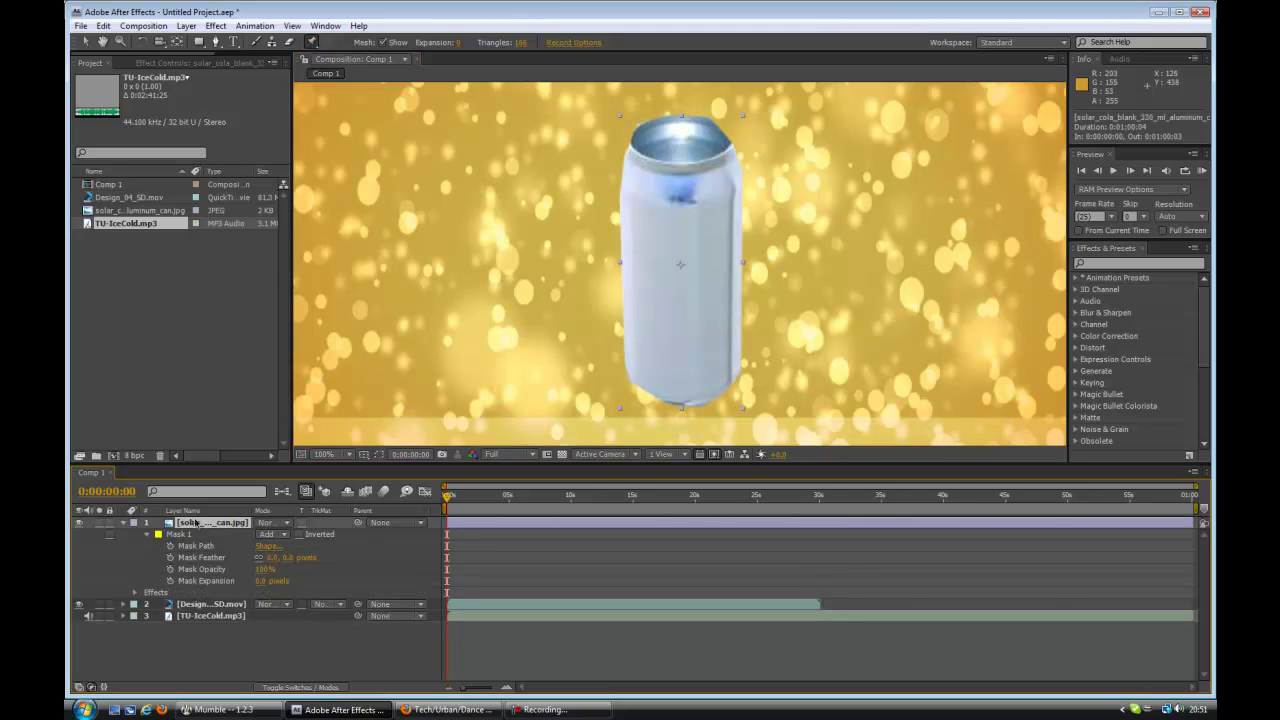
pyautogui.click(682, 119)
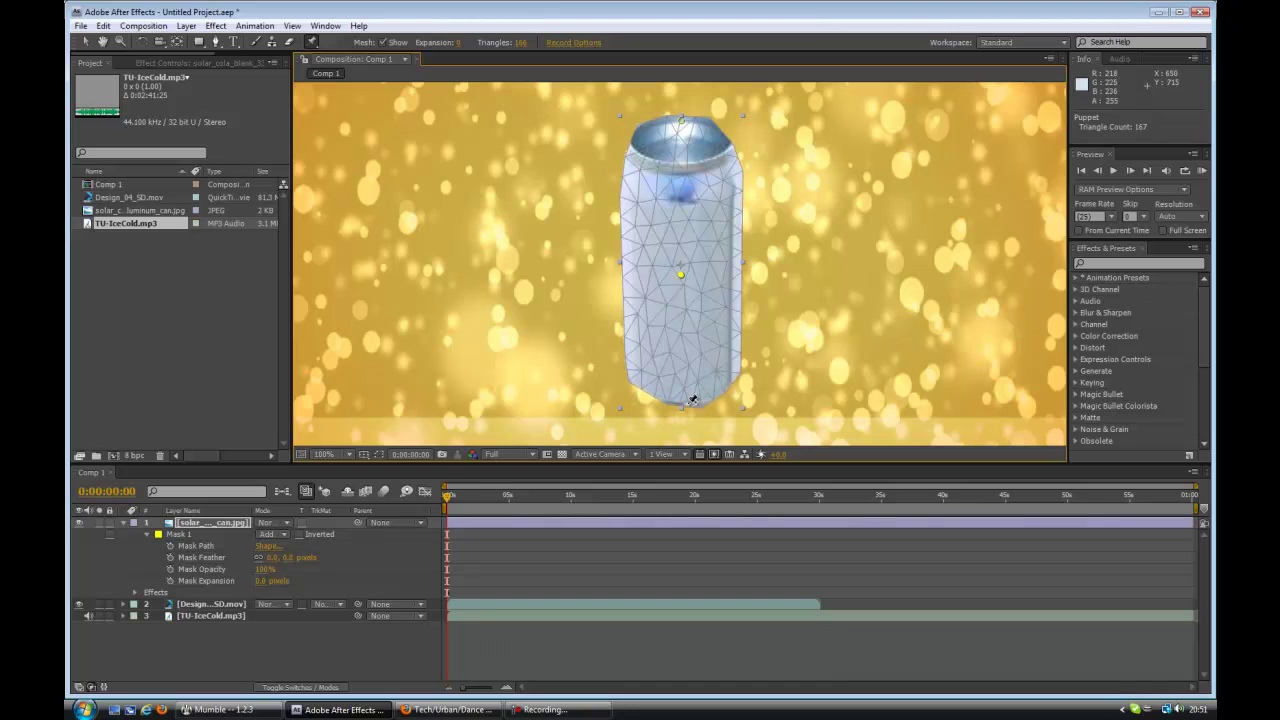
pyautogui.click(690, 401)
pyautogui.scroll(-2, 655, 305)
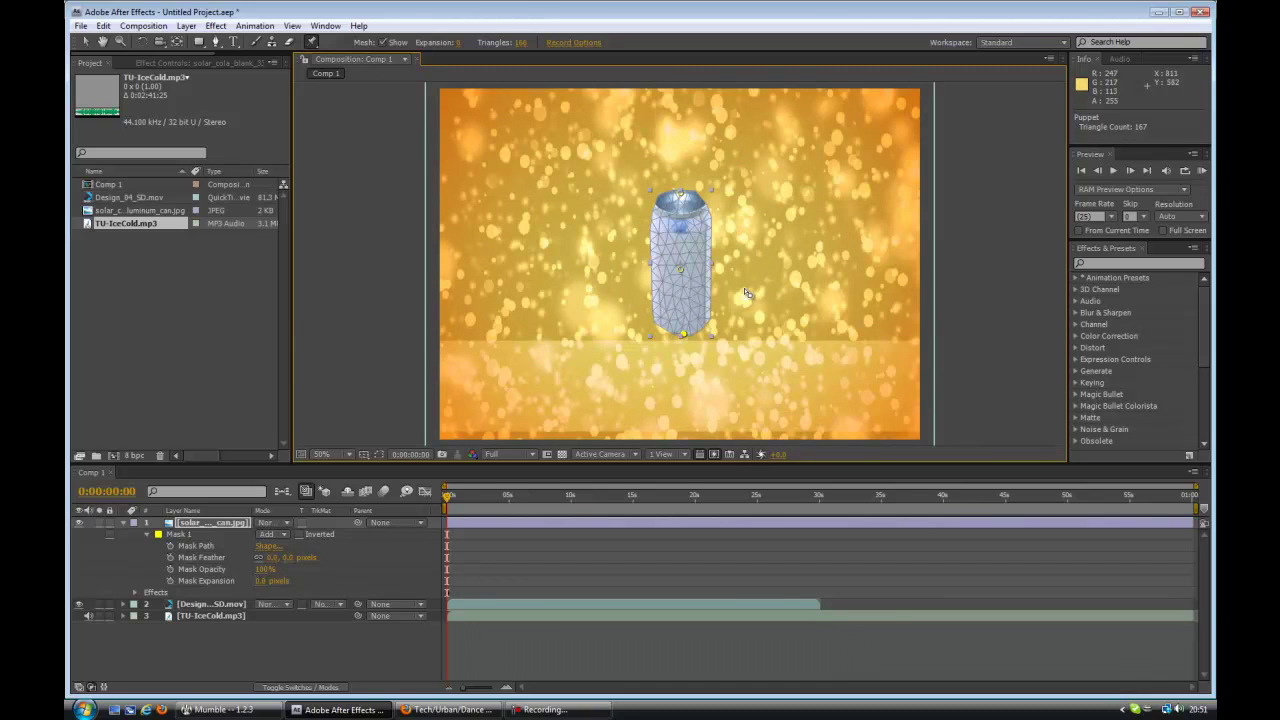
pyautogui.press('/')
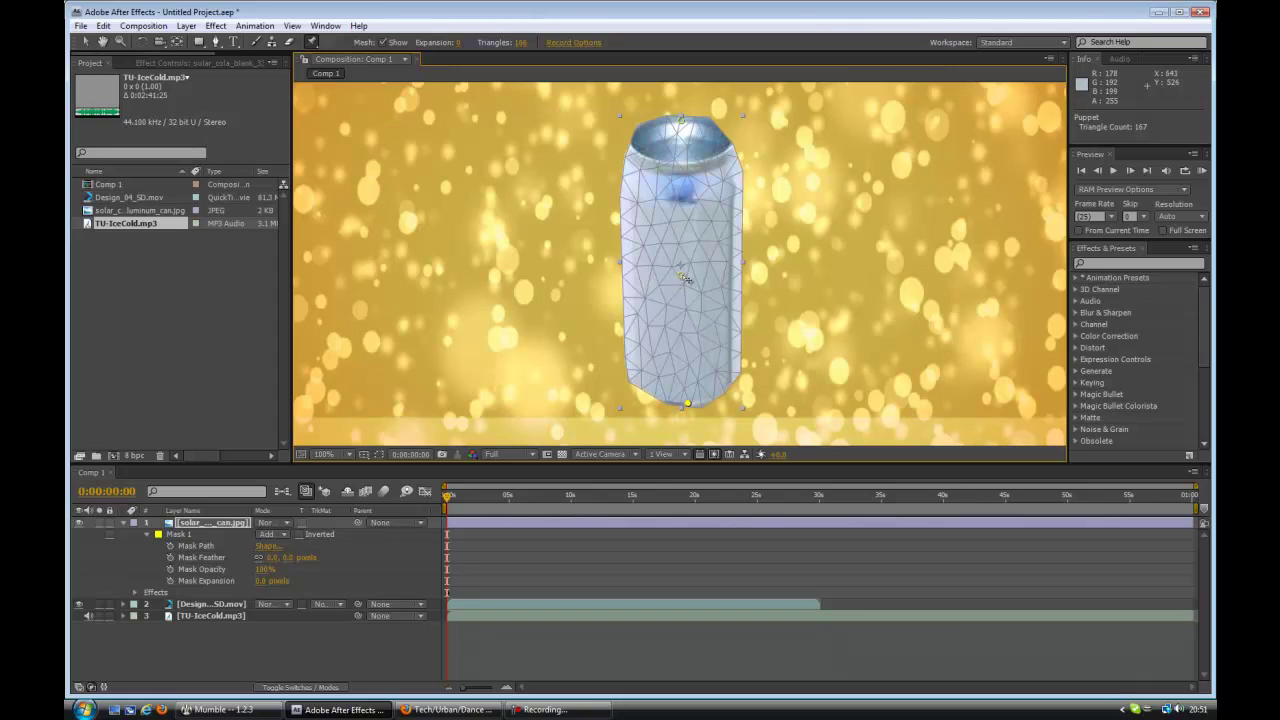
# Add Puppet Pin 2 at the can's middle and drag it to bend the can slightly.
pyautogui.click(682, 278)
pyautogui.moveTo(684, 280)
pyautogui.mouseDown()
pyautogui.moveTo(712, 286)
pyautogui.moveTo(658, 279)
pyautogui.moveTo(717, 285)
pyautogui.moveTo(688, 288)
pyautogui.mouseUp()
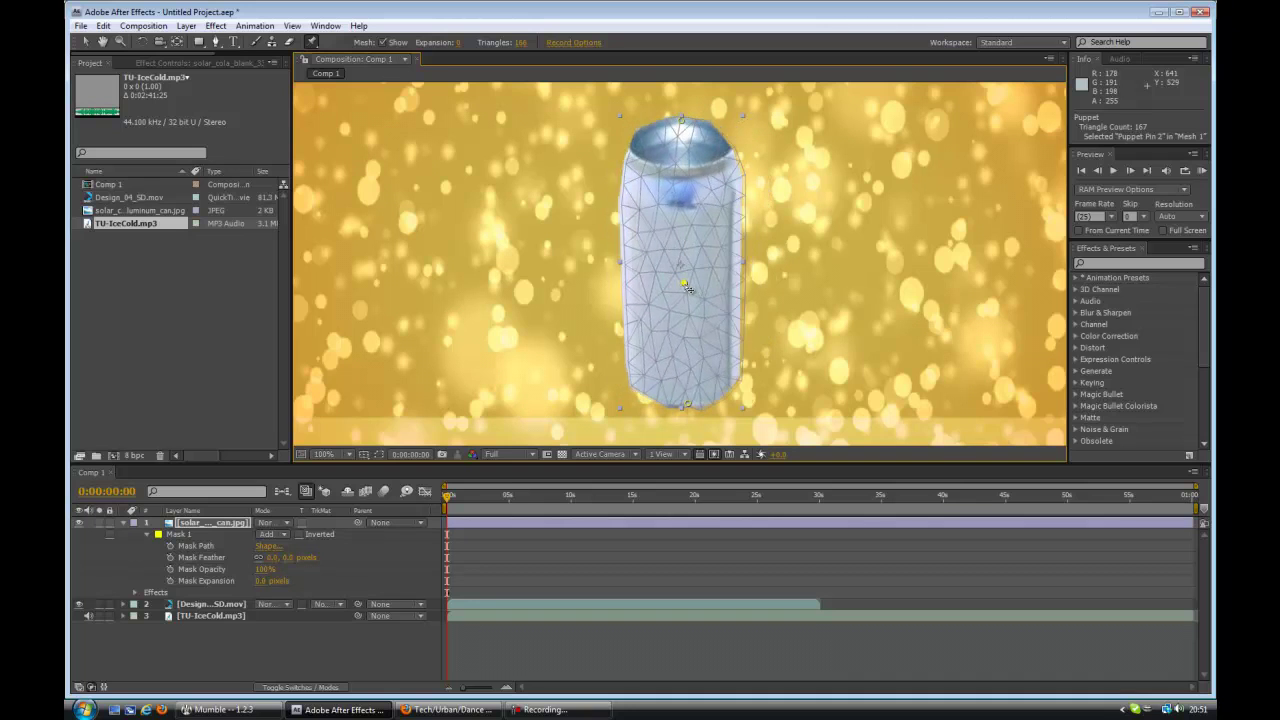
pyautogui.scroll(-3, 688, 288)
pyautogui.scroll(1, 690, 276)
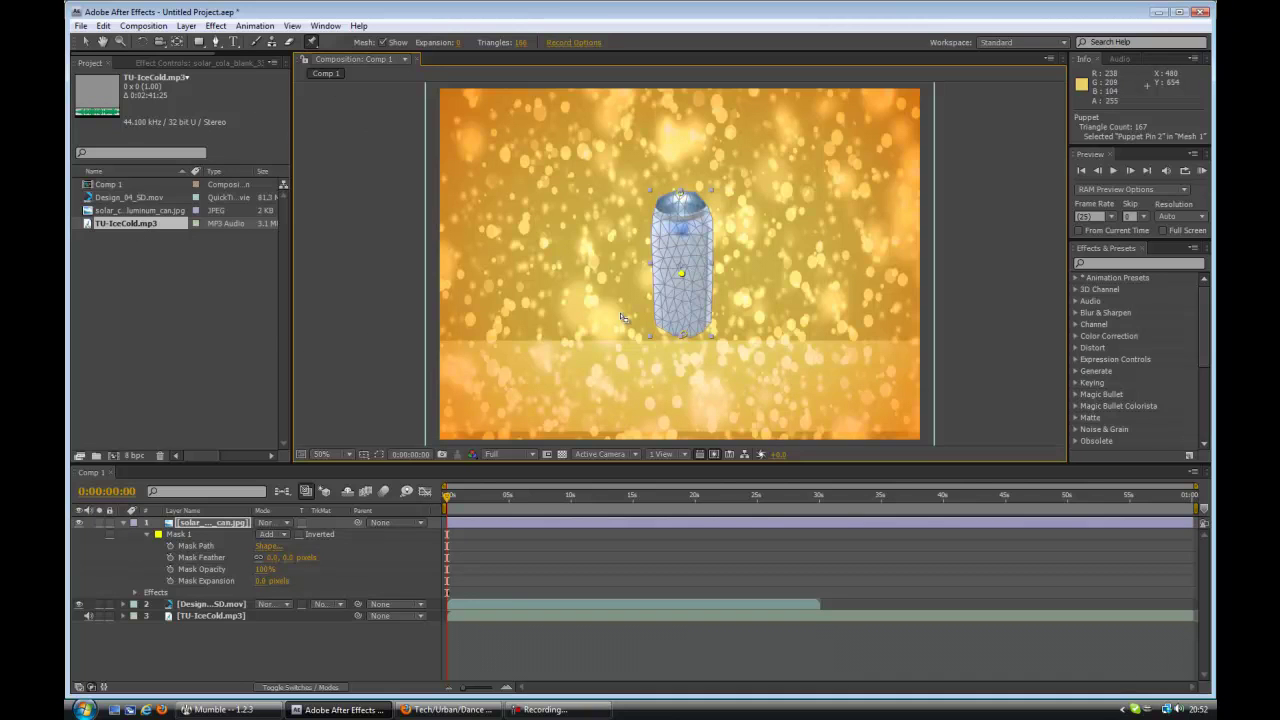
pyautogui.scroll(2, 683, 274)
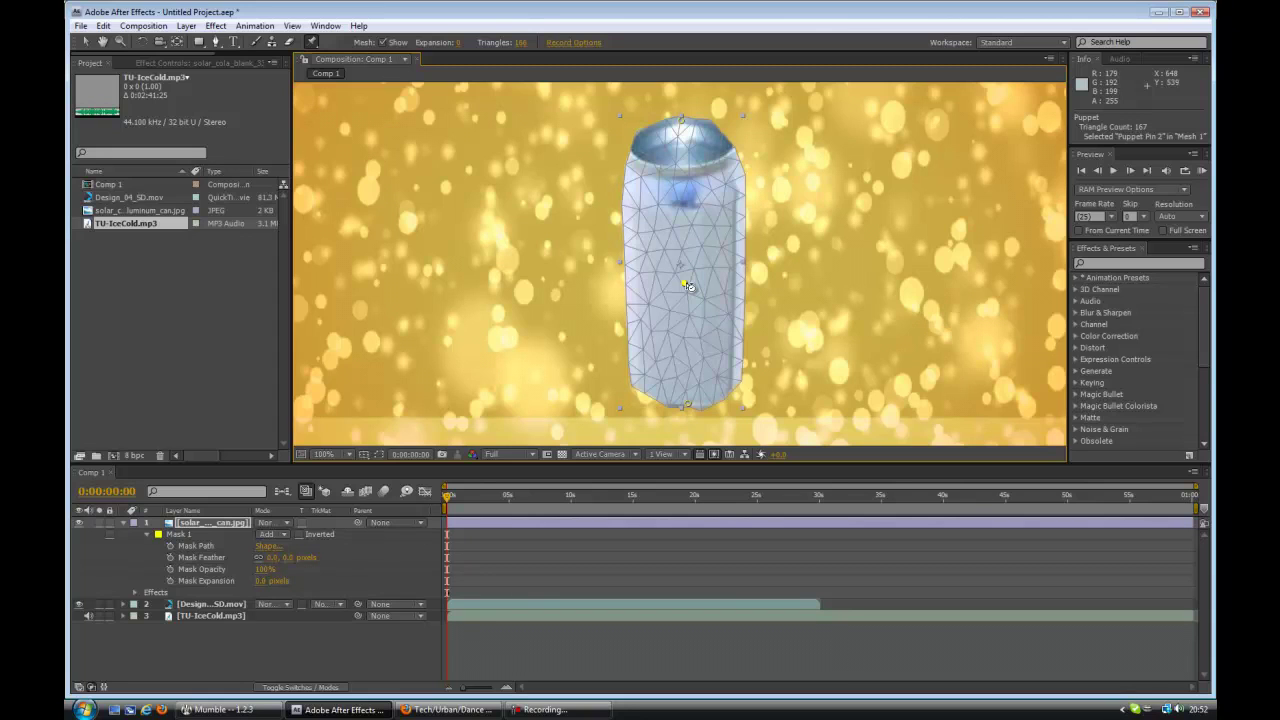
pyautogui.click(688, 286)
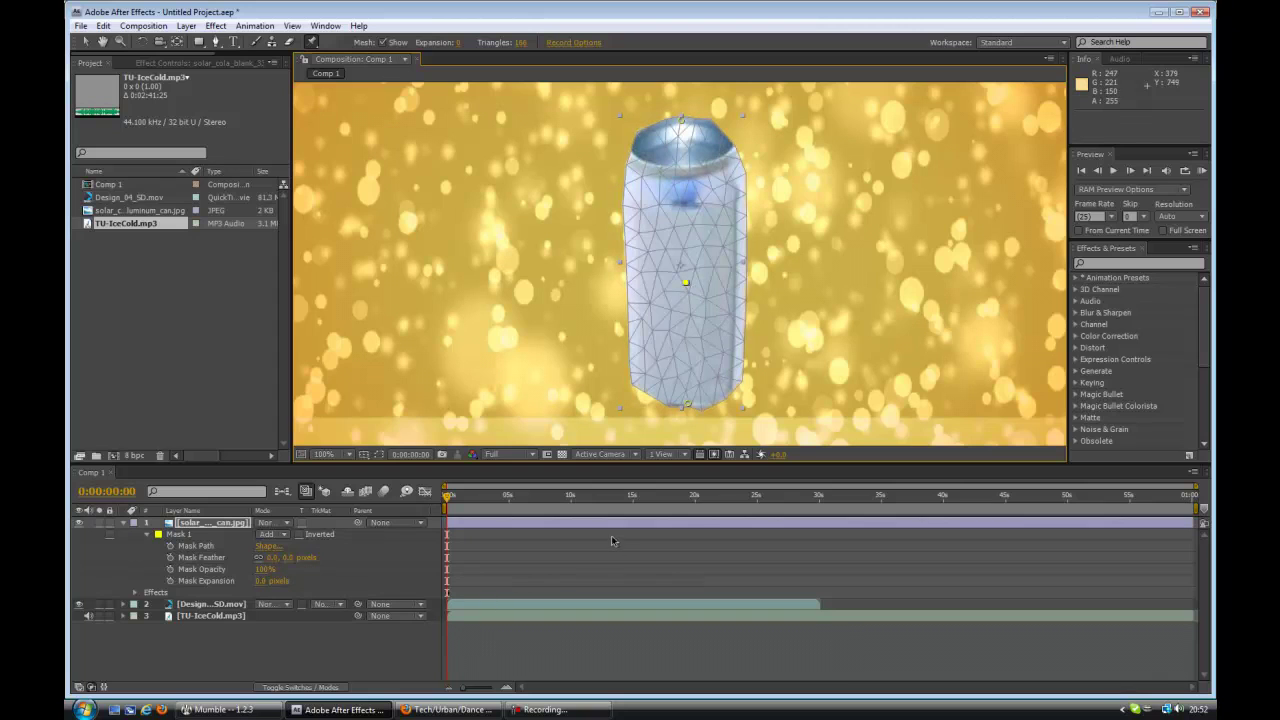
# Undo the two test moves of the middle pin and reveal the can's recorded Puppet keyframes.
pyautogui.hotkey('ctrl', 'z')
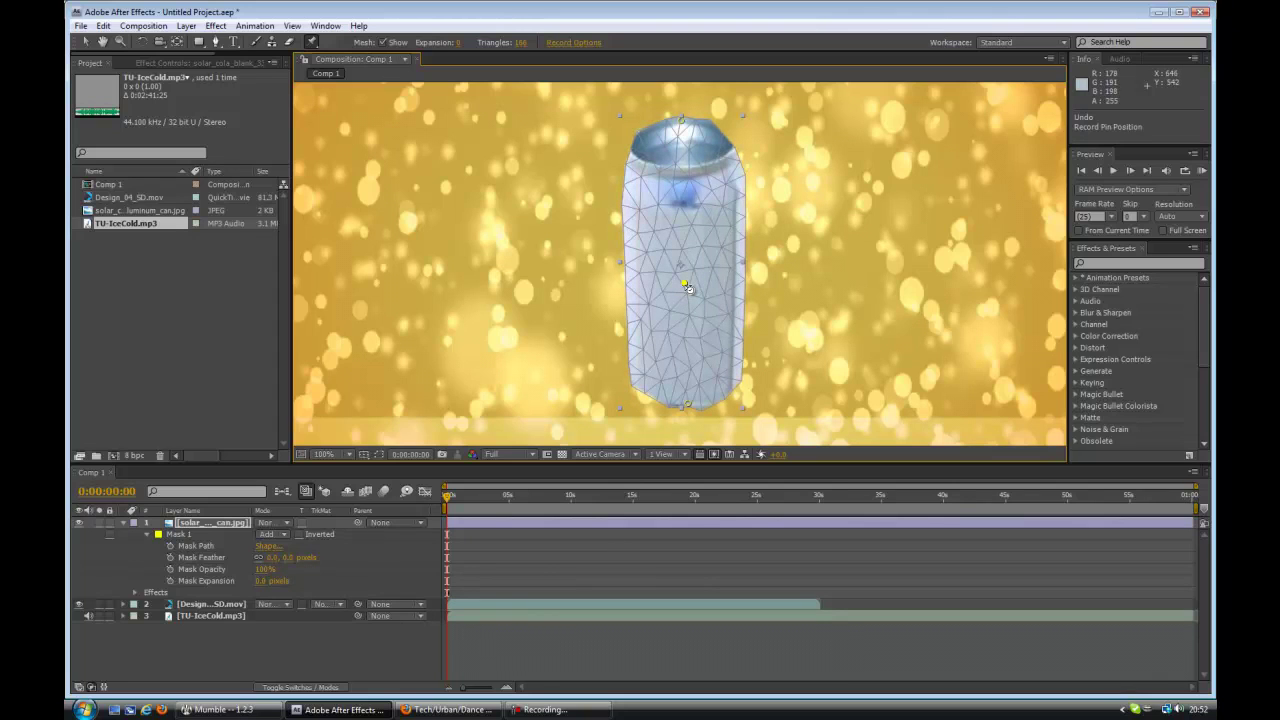
pyautogui.hotkey('ctrl', 'z')
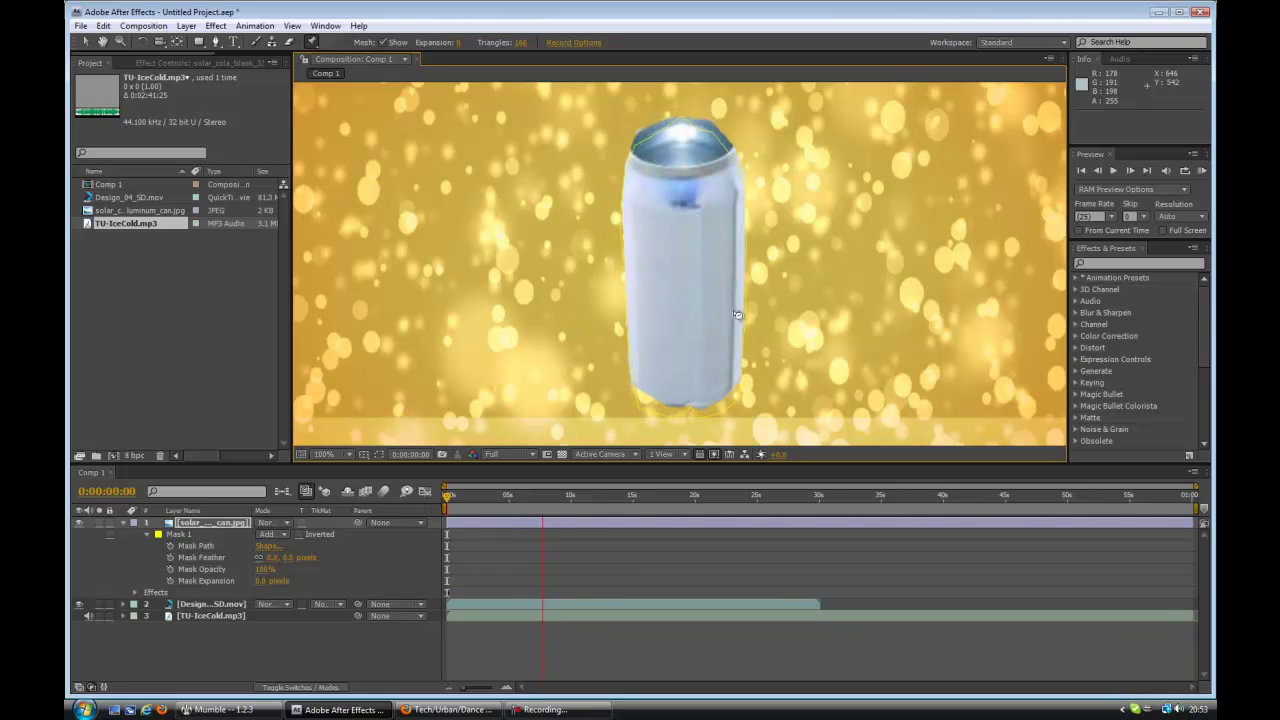
pyautogui.click(682, 285)
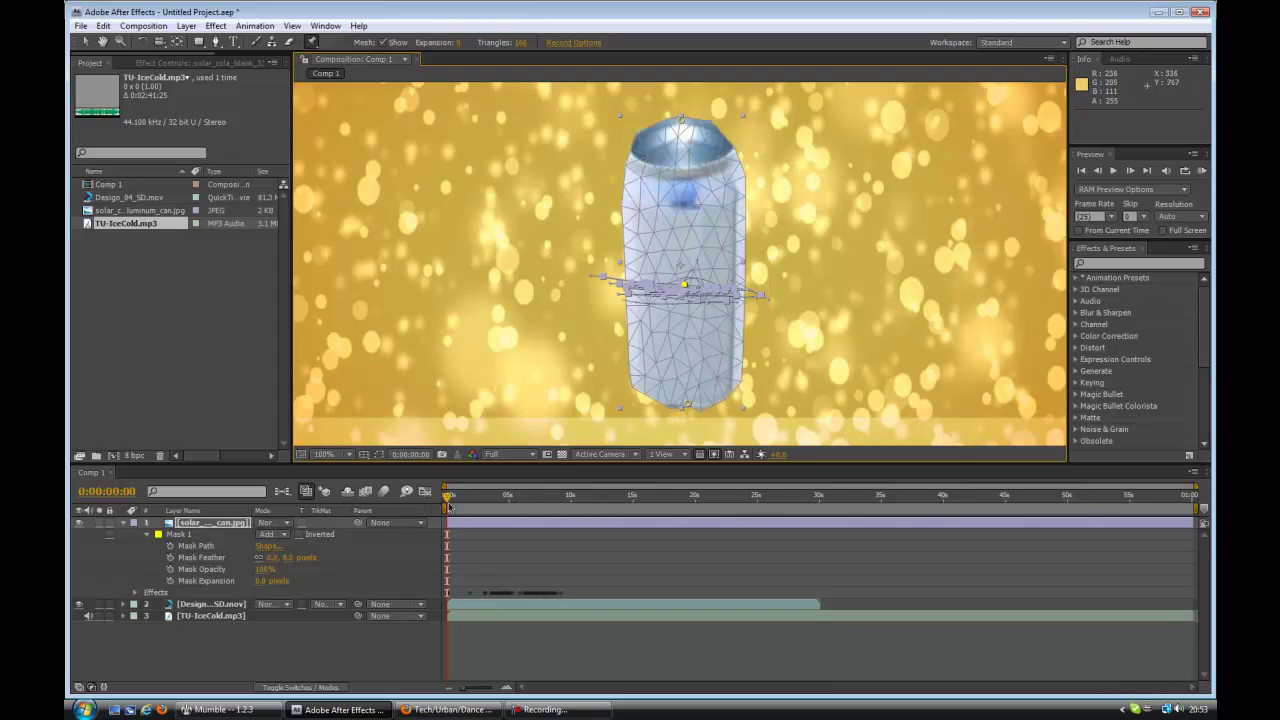
# Fit the composition in view, move to about one second, and RAM-preview the puppet animation.
pyautogui.press(',')
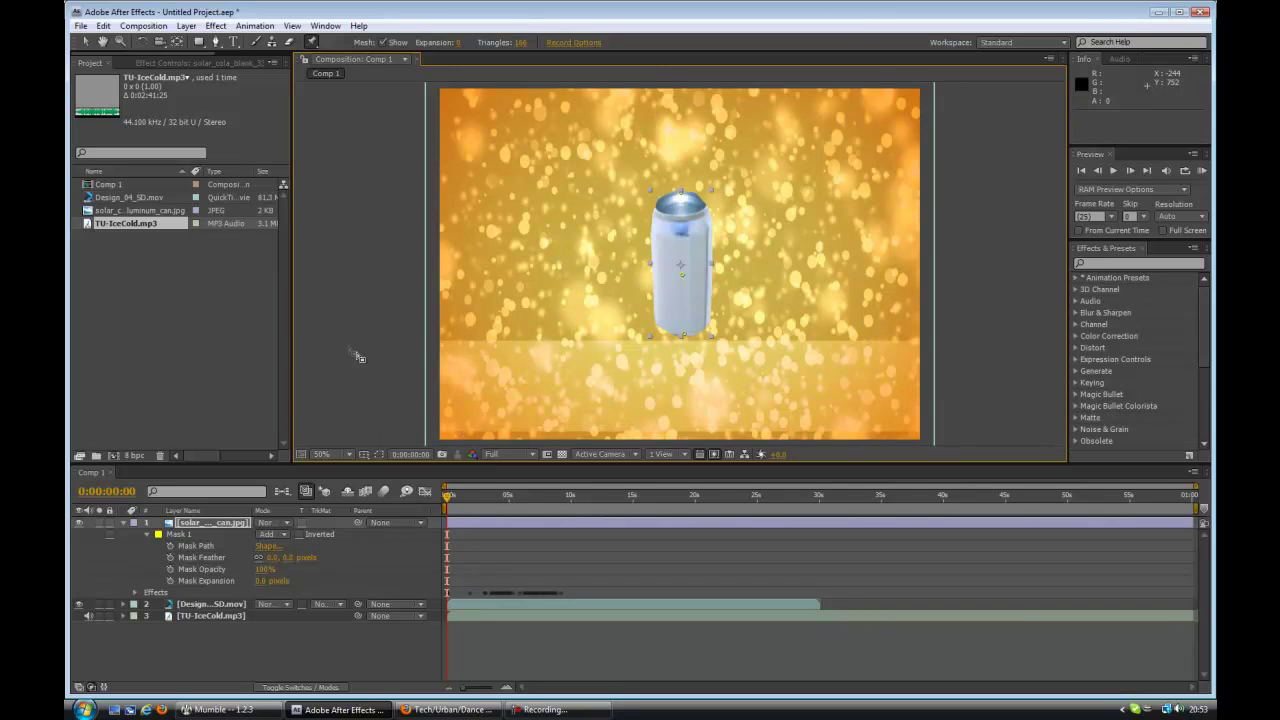
pyautogui.moveTo(450, 497); pyautogui.dragTo(591, 505)
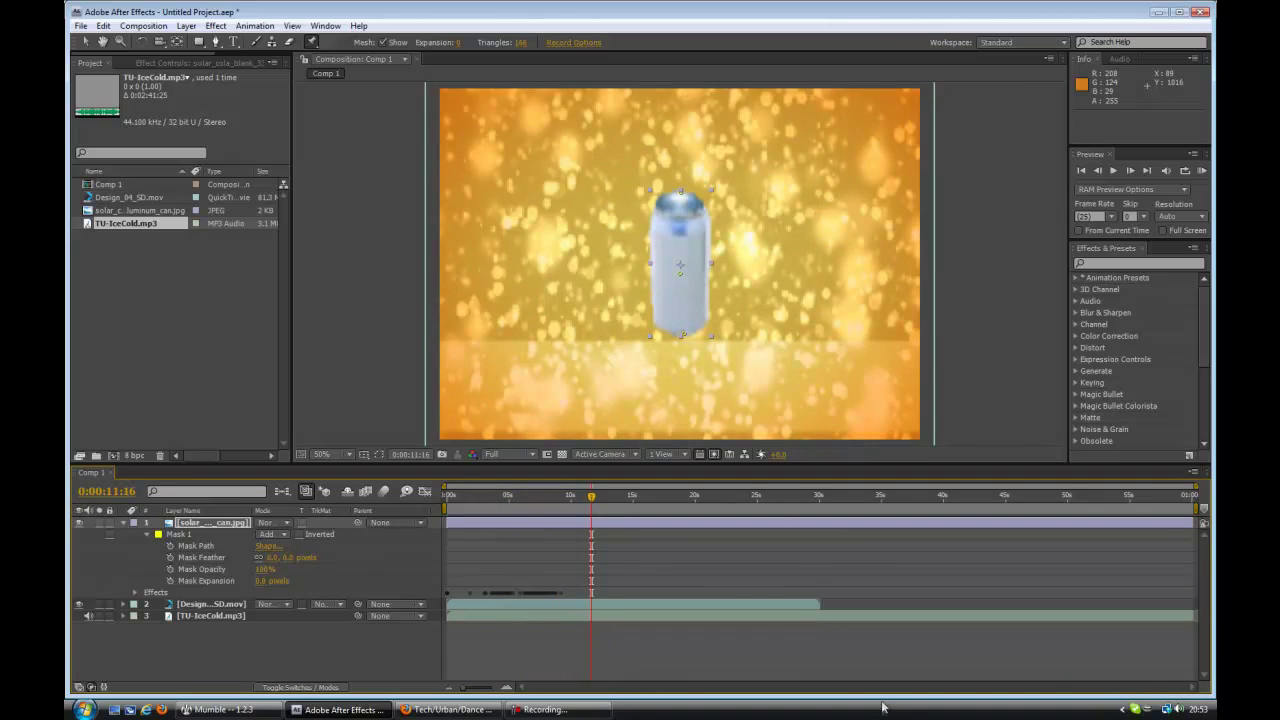
pyautogui.press('KP_0')
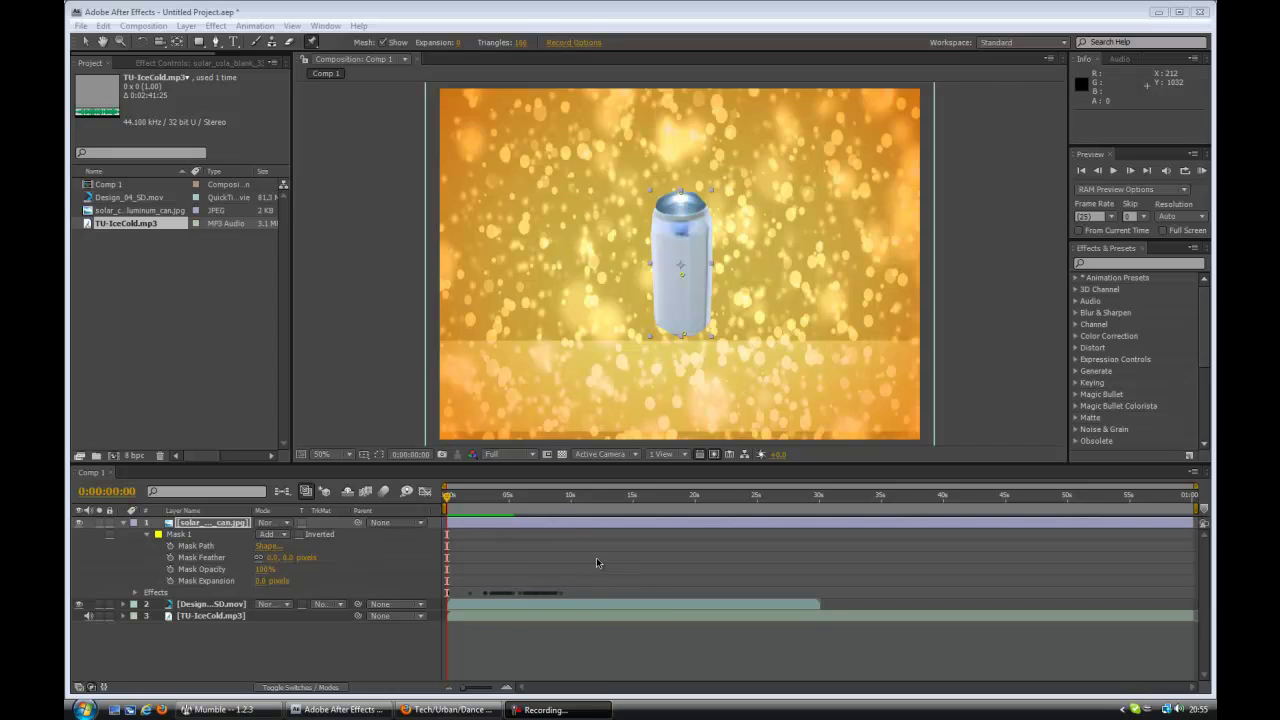
# Preview the can animation, stop it, and set time to about 0:00:02:22 where the can bends.
pyautogui.click(615, 531)
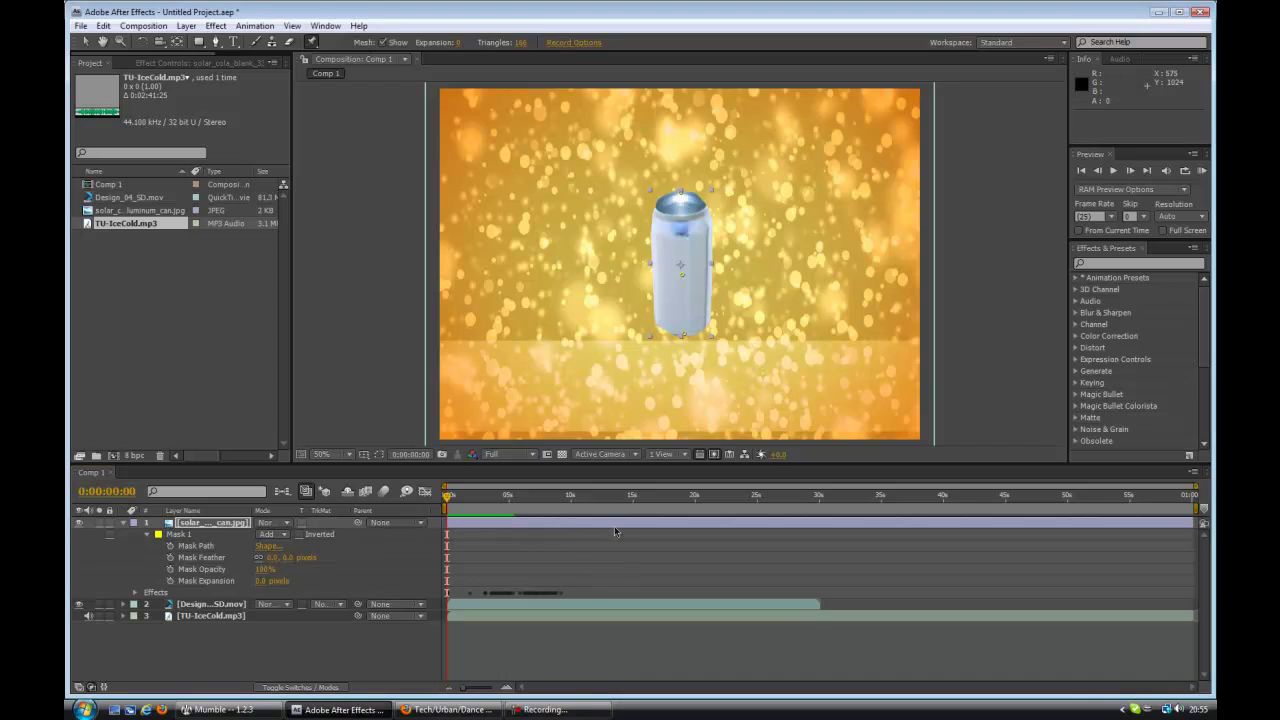
pyautogui.press('KP_0')
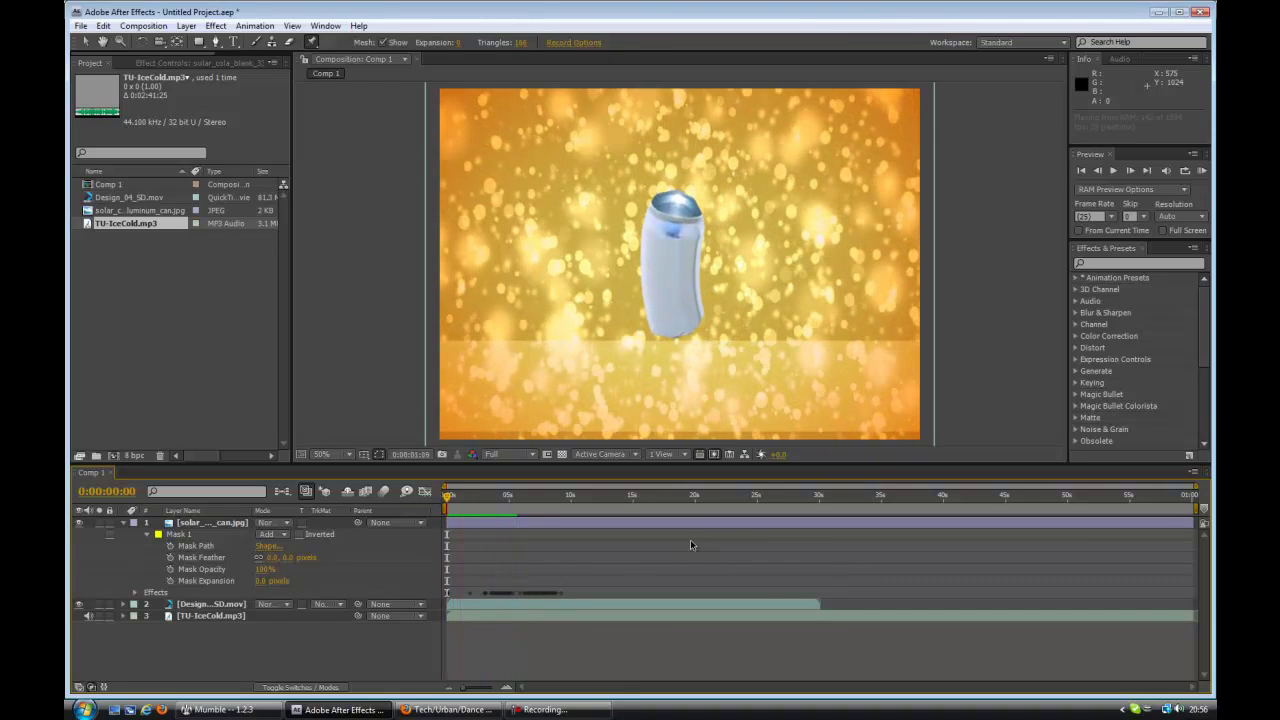
pyautogui.click(446, 516)
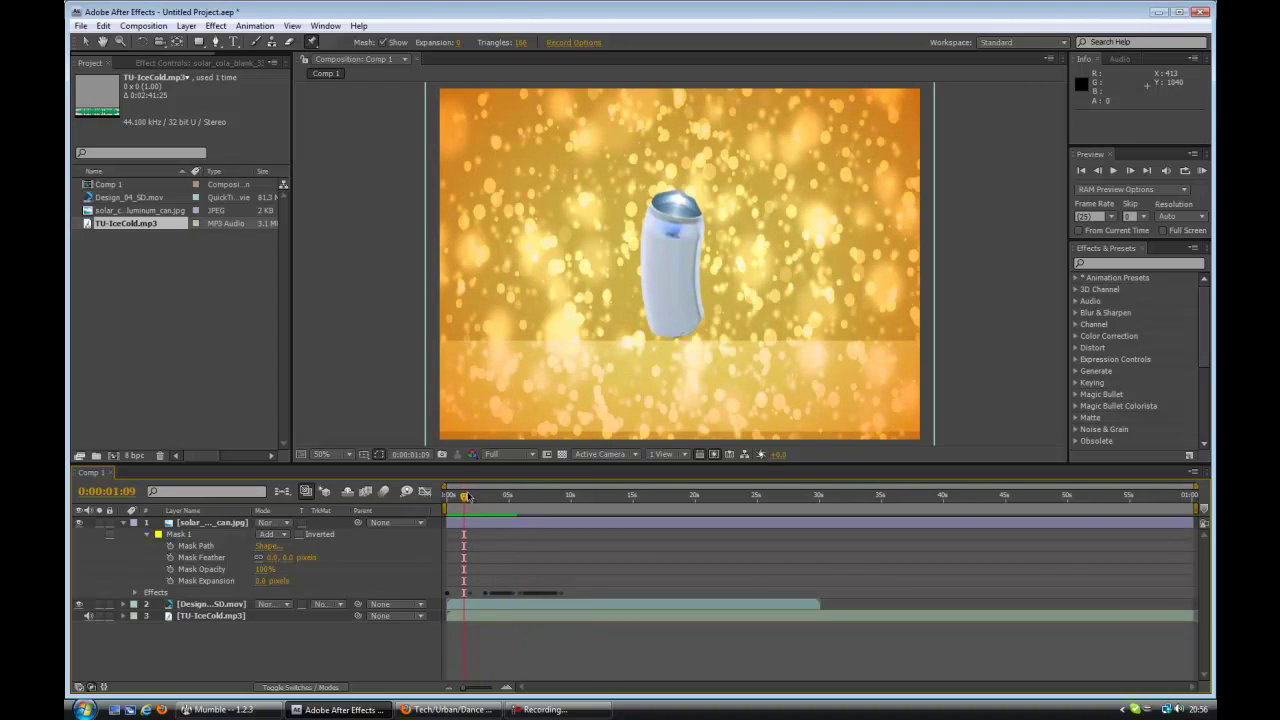
pyautogui.moveTo(466, 497)
pyautogui.mouseDown()
pyautogui.moveTo(518, 502)
pyautogui.moveTo(482, 511)
pyautogui.mouseUp()
pyautogui.click(477, 508)
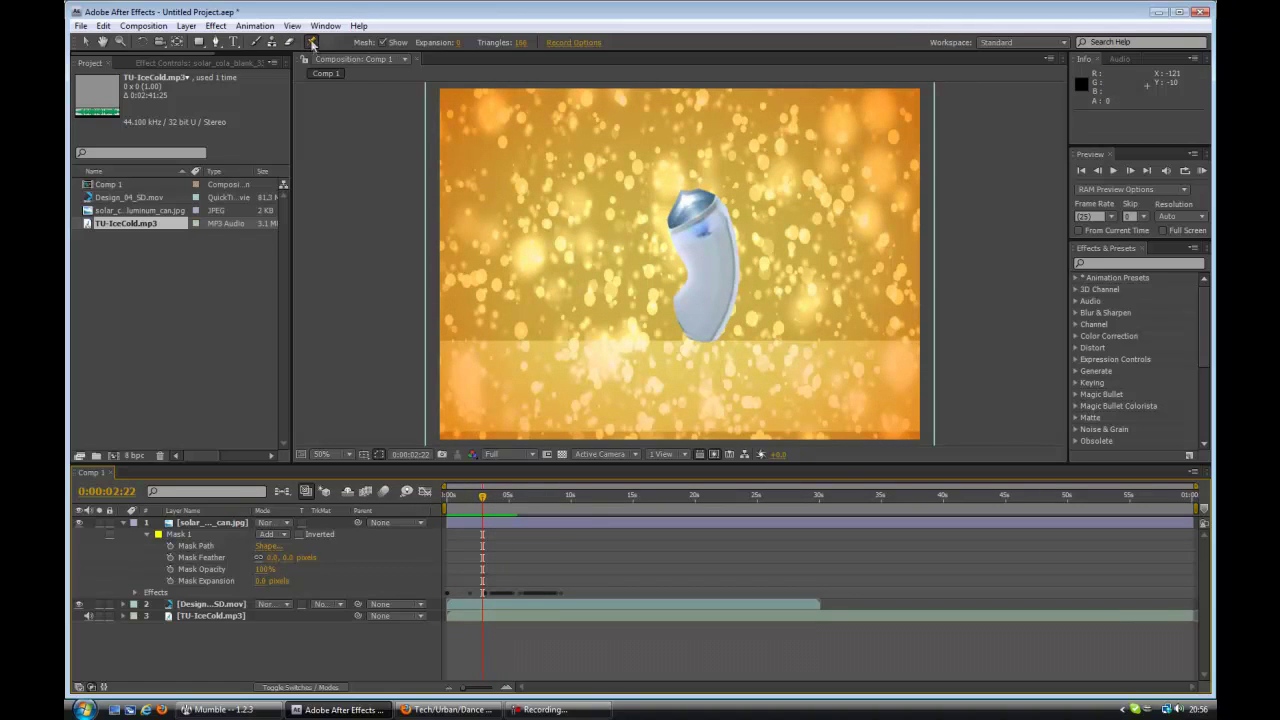
# With the Puppet Starch Tool, stiffen the can's top and bottom, then return to the animation start.
pyautogui.moveTo(312, 44); pyautogui.dragTo(378, 75)
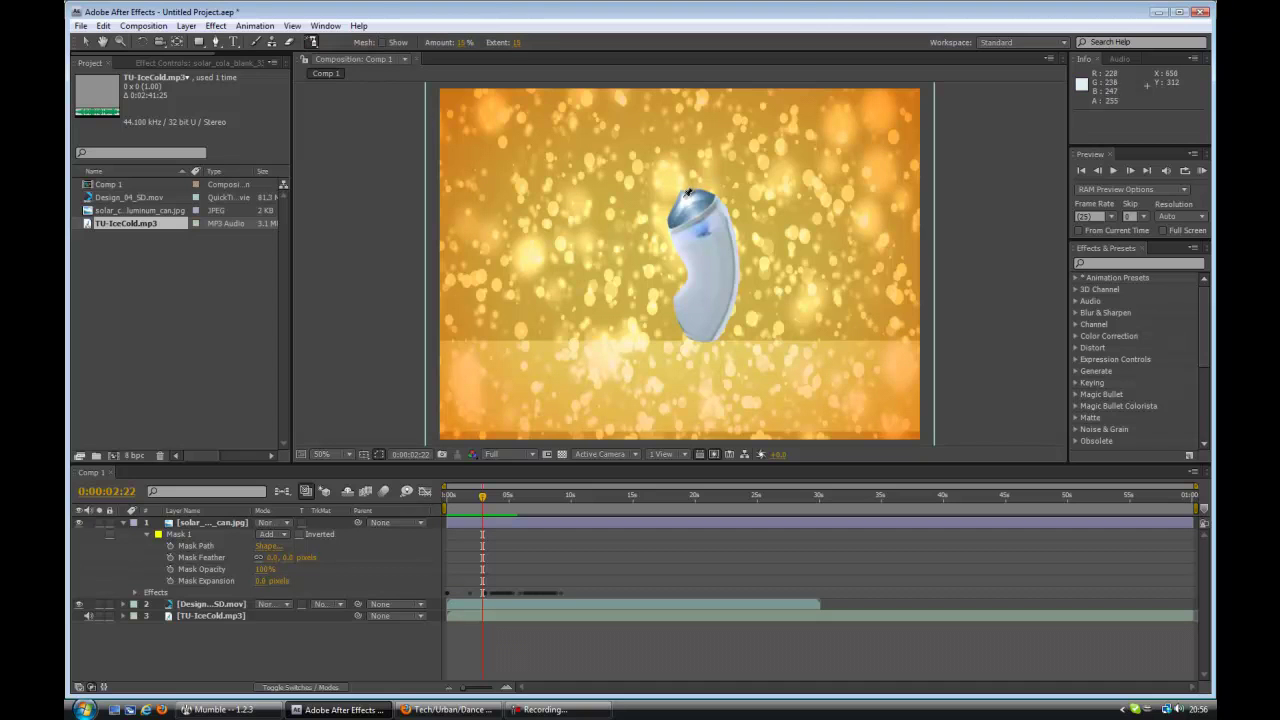
pyautogui.scroll(3, 689, 195)
pyautogui.scroll(-2, 690, 219)
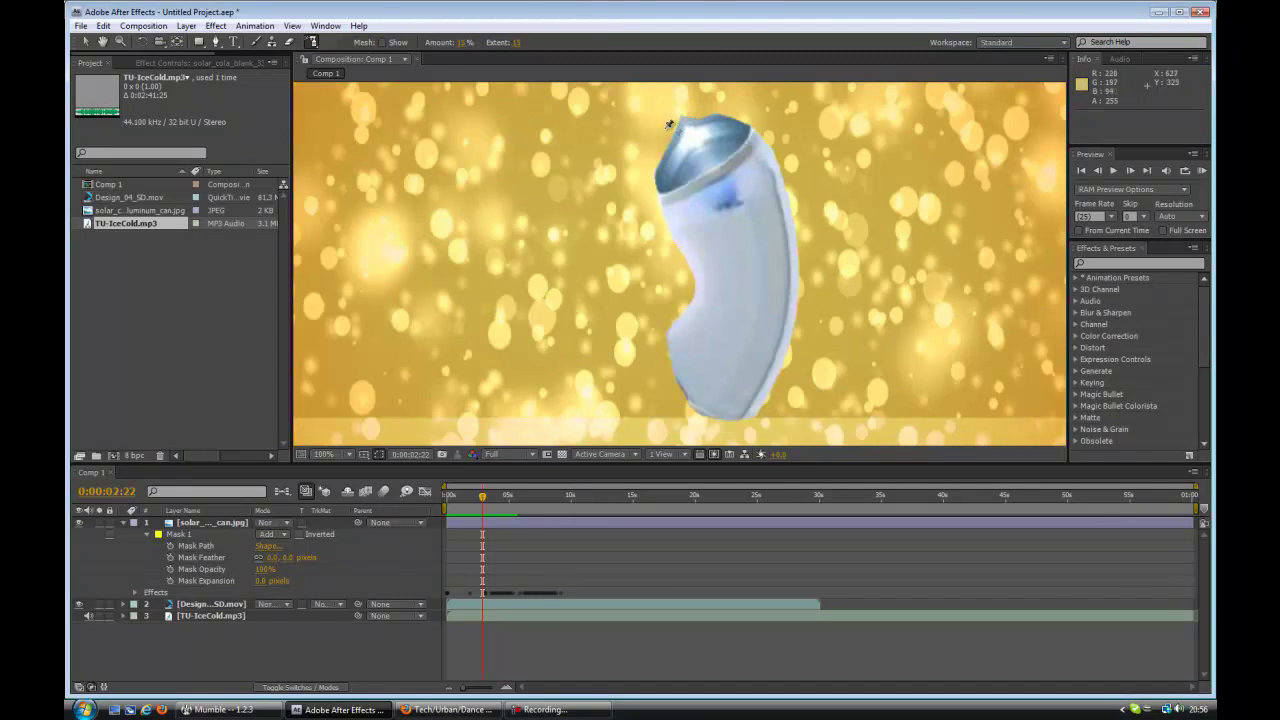
pyautogui.click(683, 120)
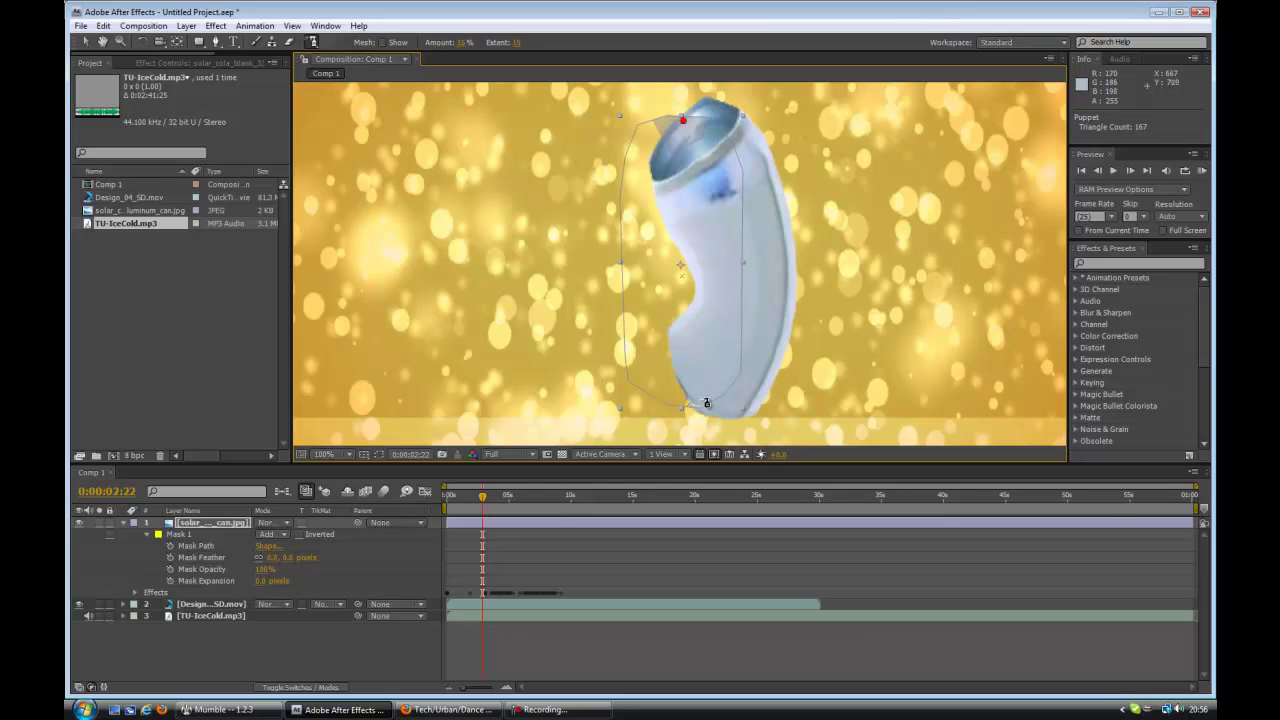
pyautogui.moveTo(705, 405); pyautogui.dragTo(709, 395)
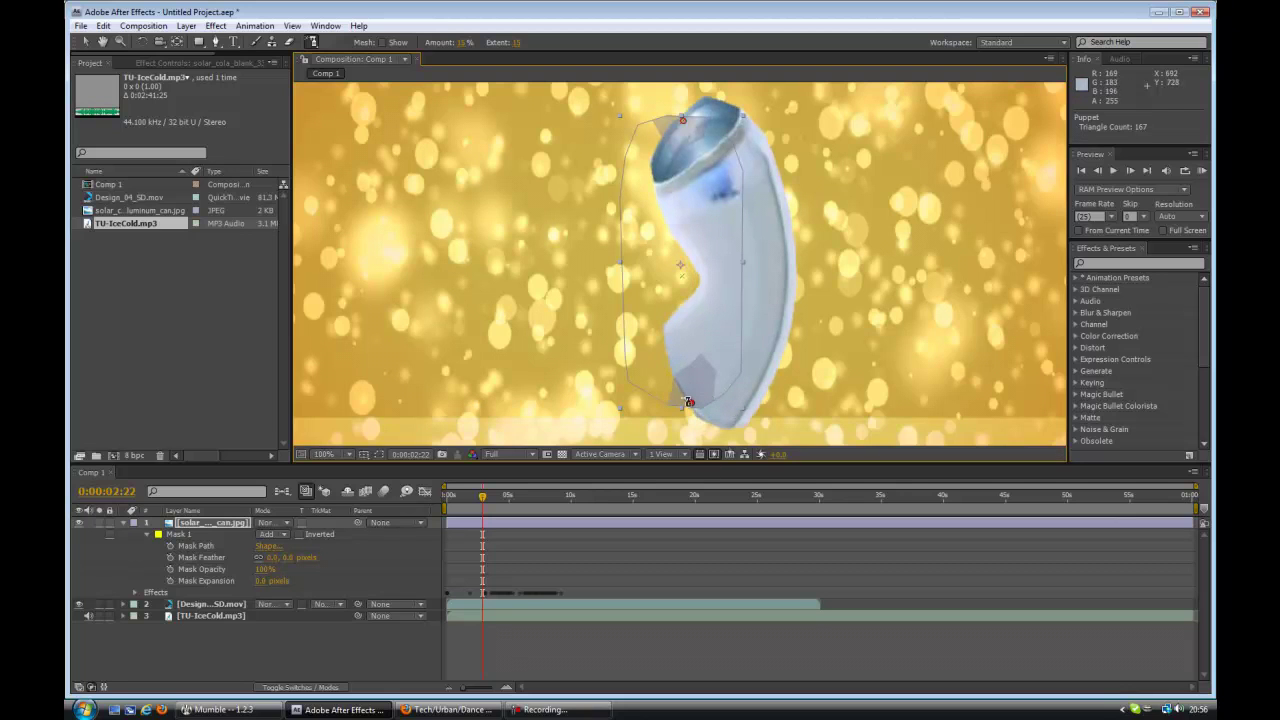
pyautogui.scroll(-4, 509, 357)
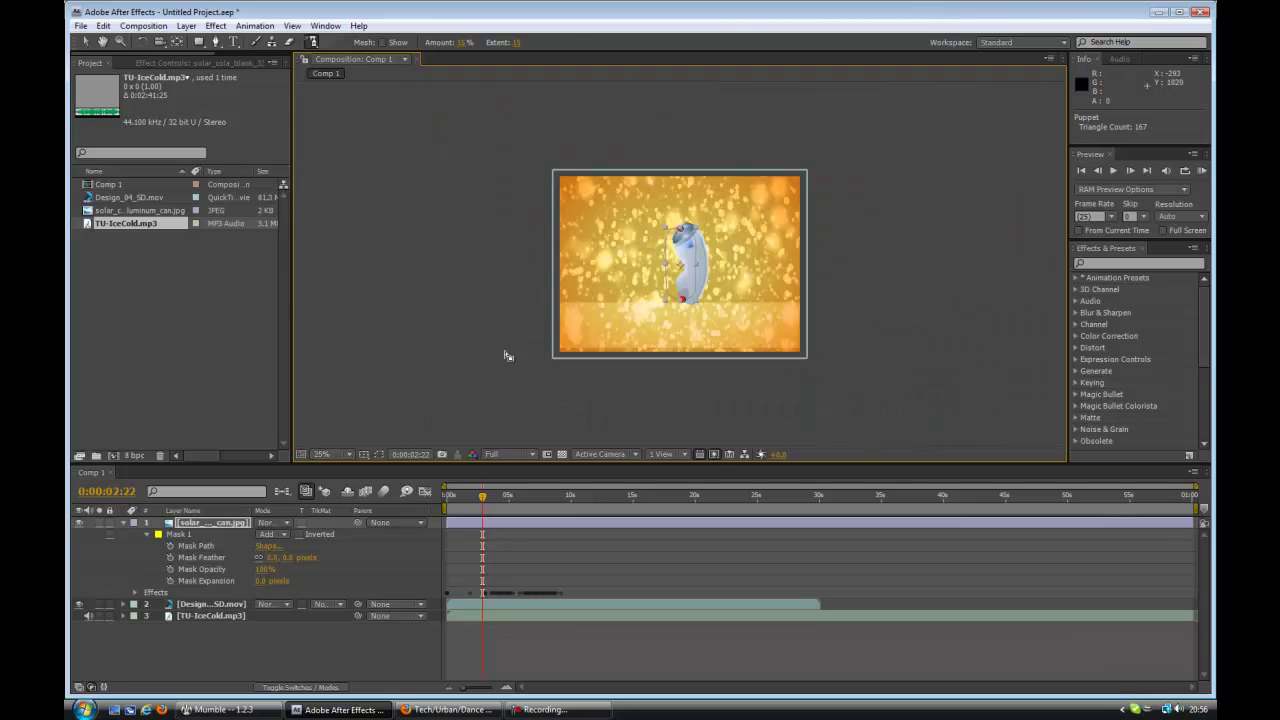
pyautogui.scroll(2, 509, 357)
pyautogui.moveTo(487, 503); pyautogui.dragTo(345, 509)
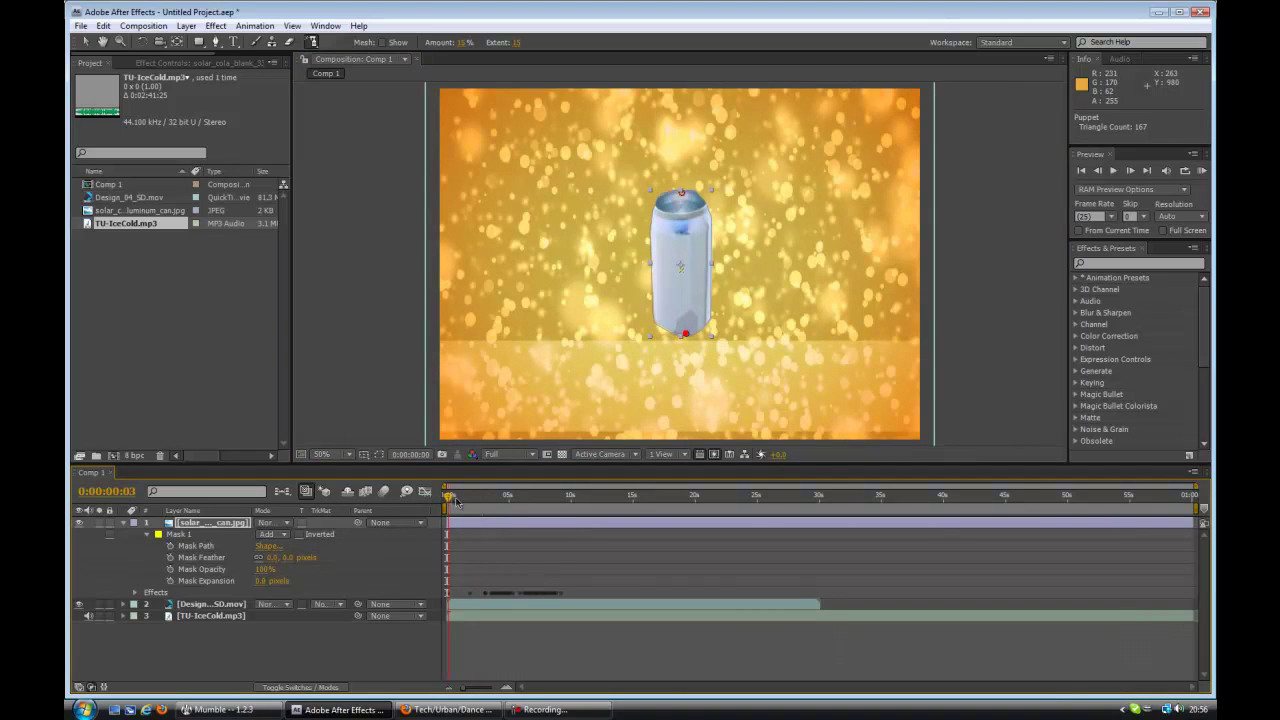
pyautogui.moveTo(446, 497); pyautogui.dragTo(571, 497)
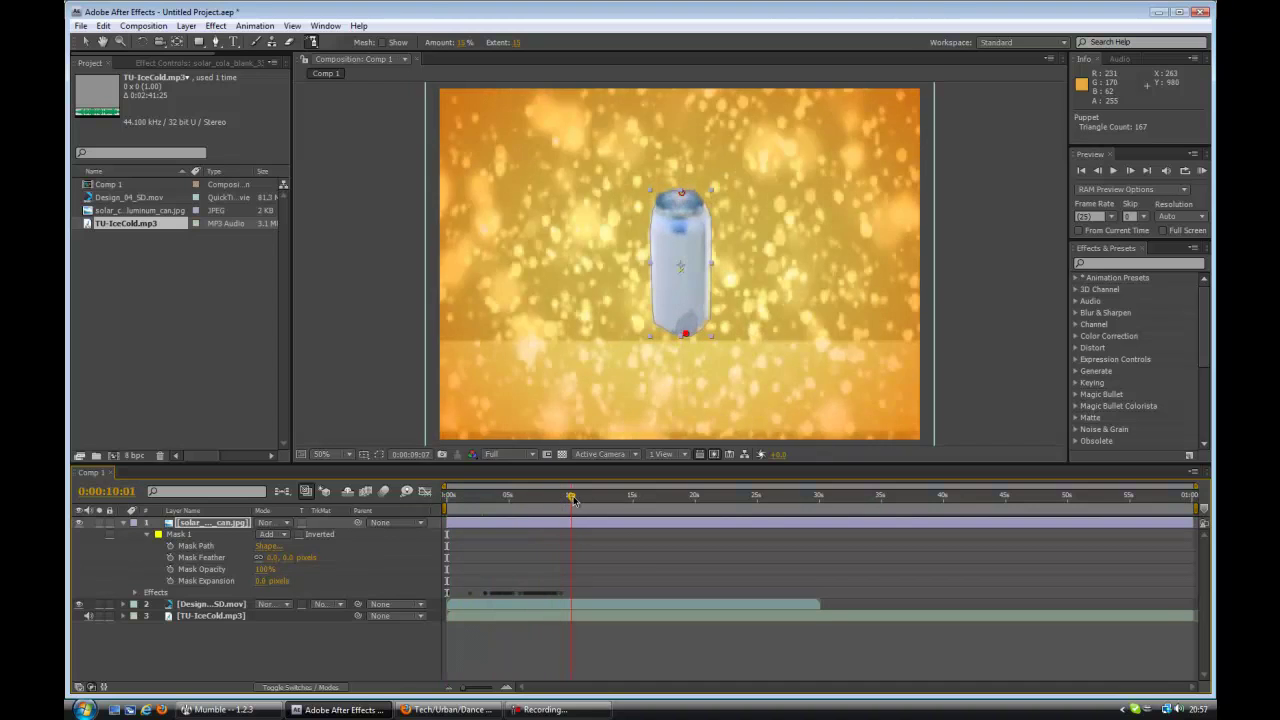